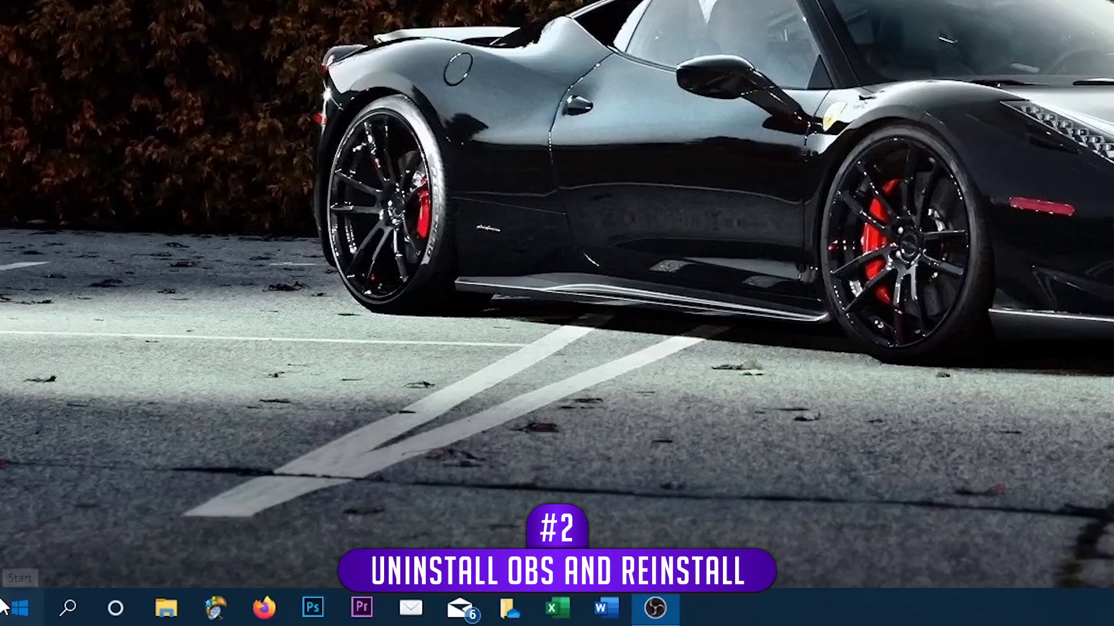
Search Start for 'obs' and open the file location of OBS Studio (64bit)
click(13, 614)
text(obs)
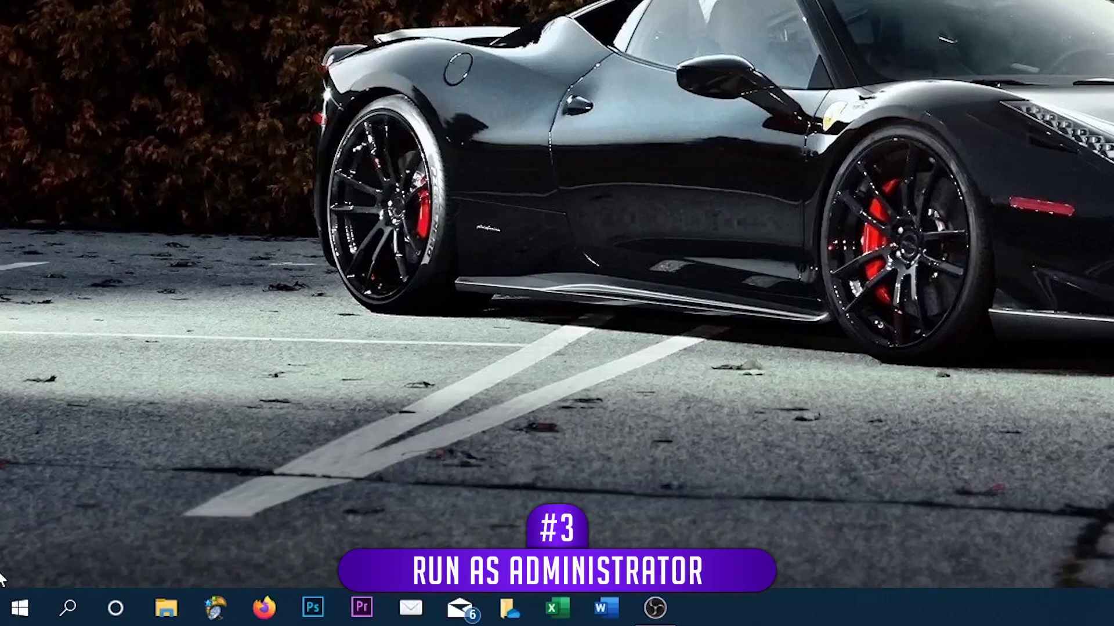
key(super)
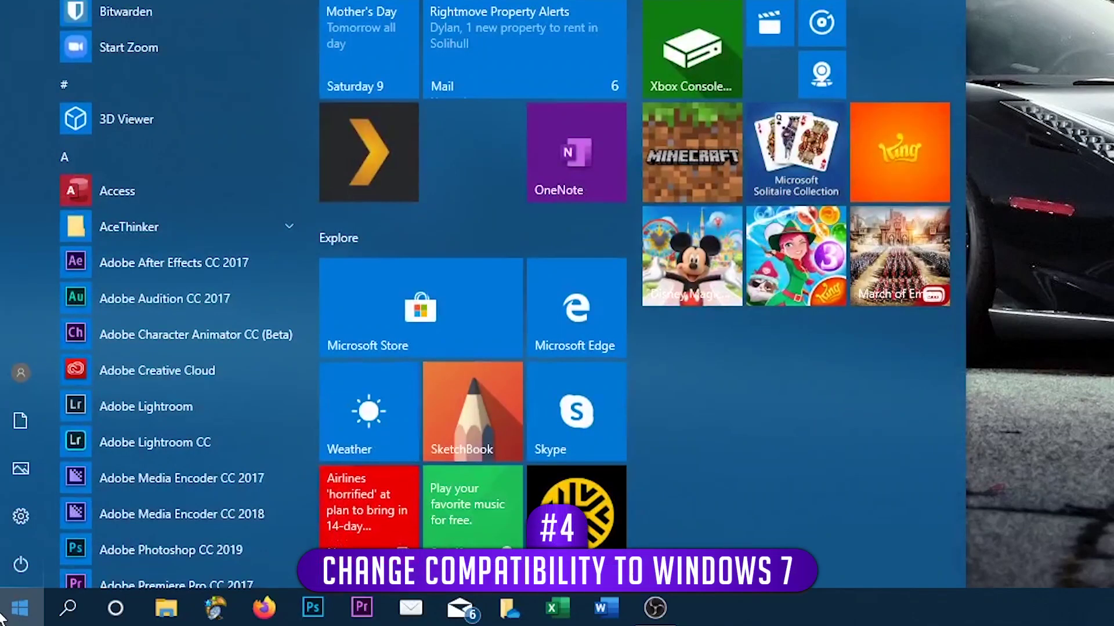
text(obs)
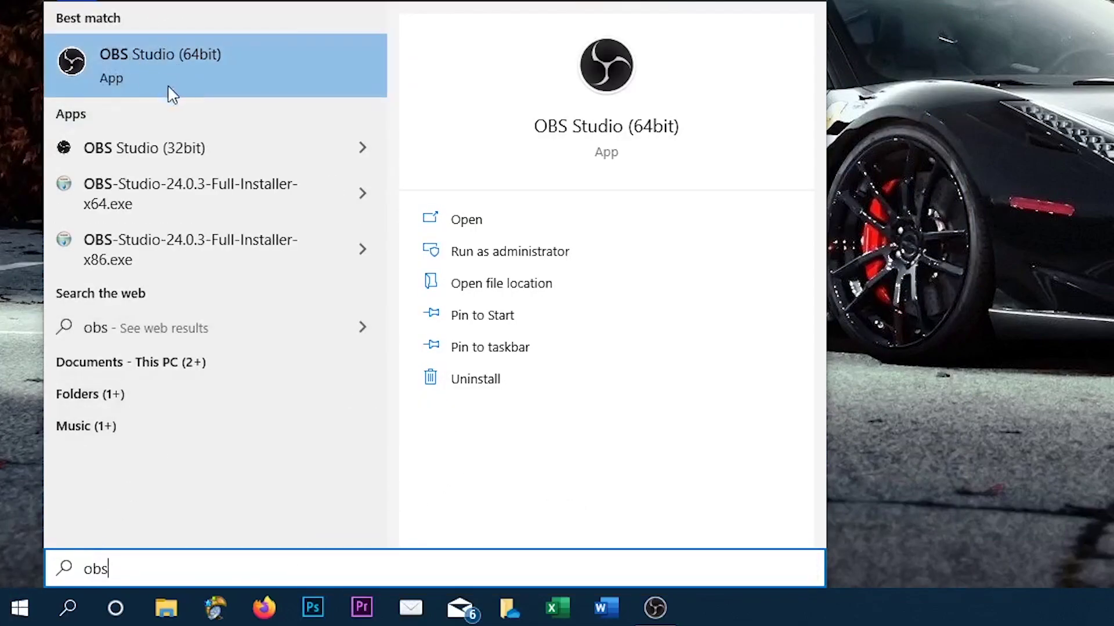
right_click(121, 58)
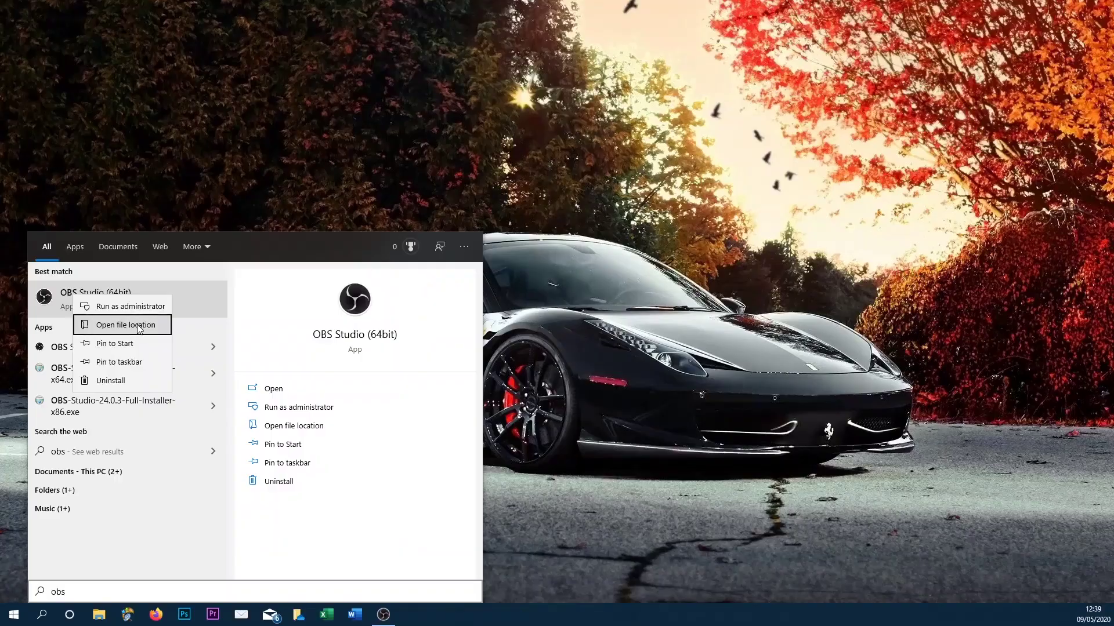
click(138, 326)
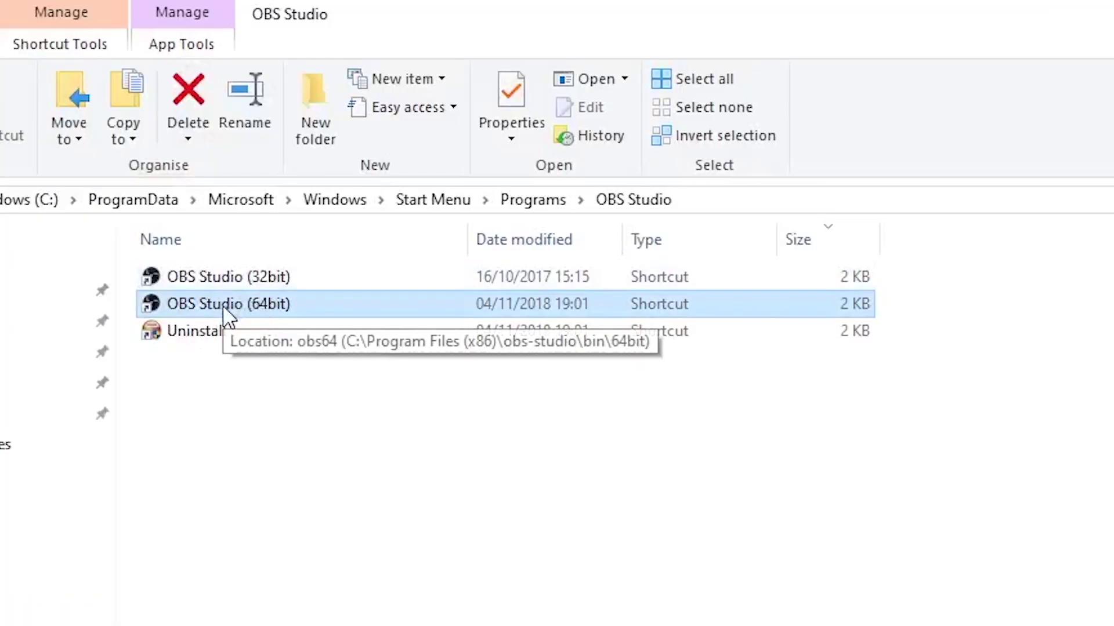
Go from the OBS Studio (64bit) shortcut to the obs64 program file and open its Properties
click(220, 304)
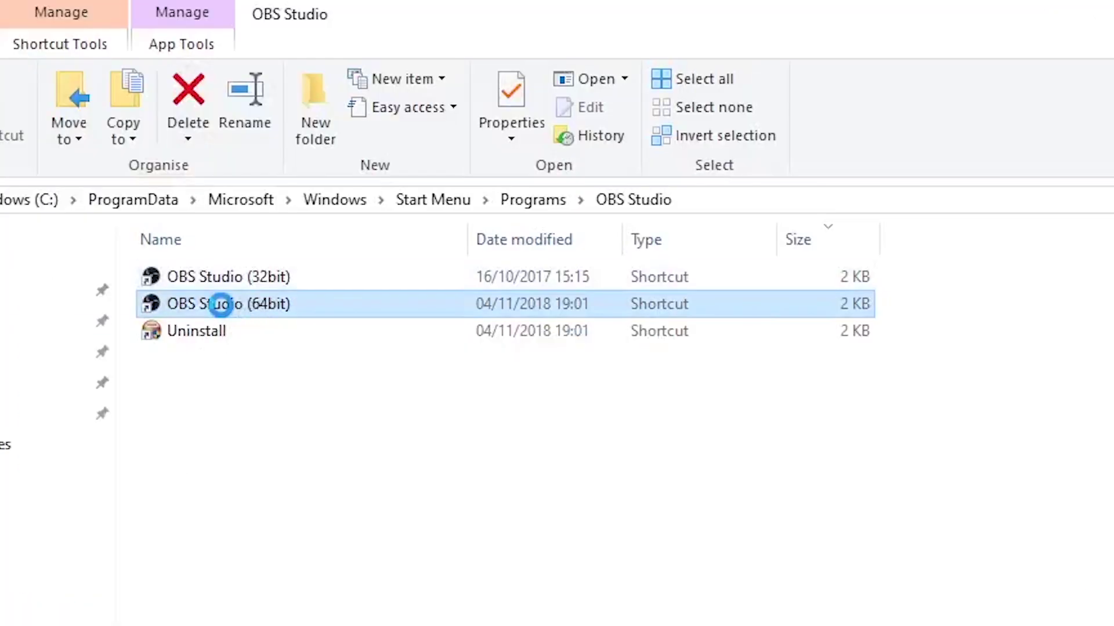
right_click(221, 304)
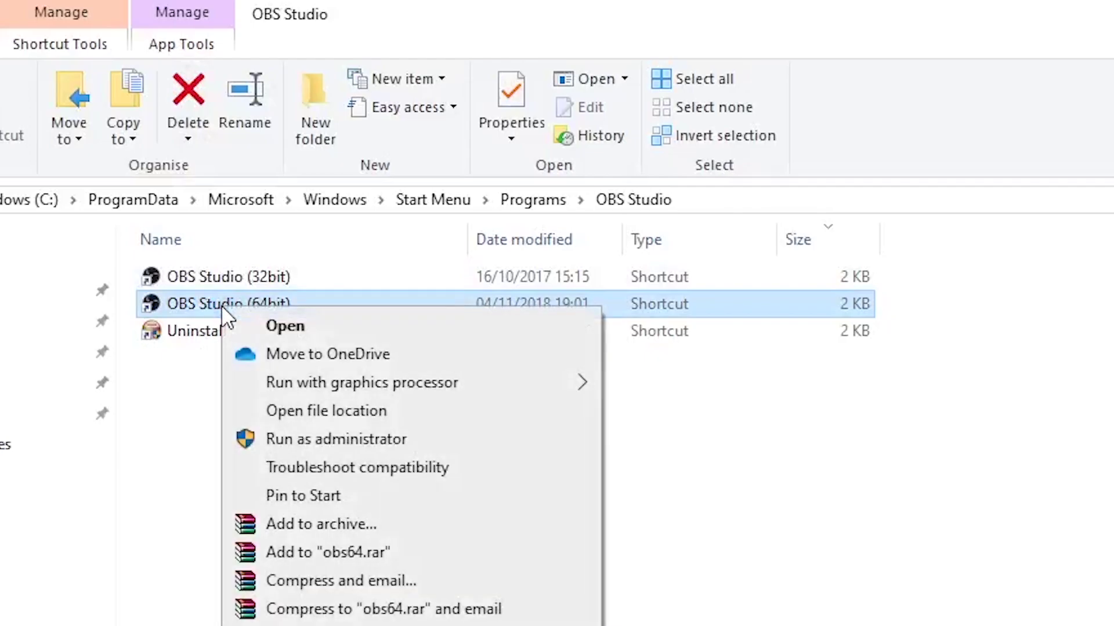
click(380, 418)
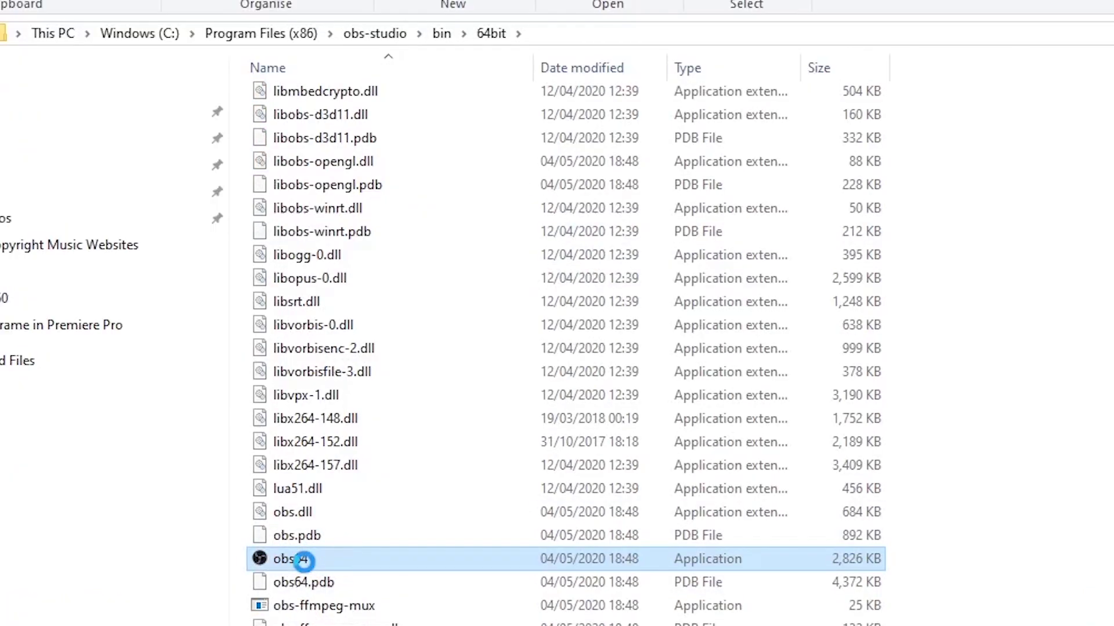
right_click(228, 369)
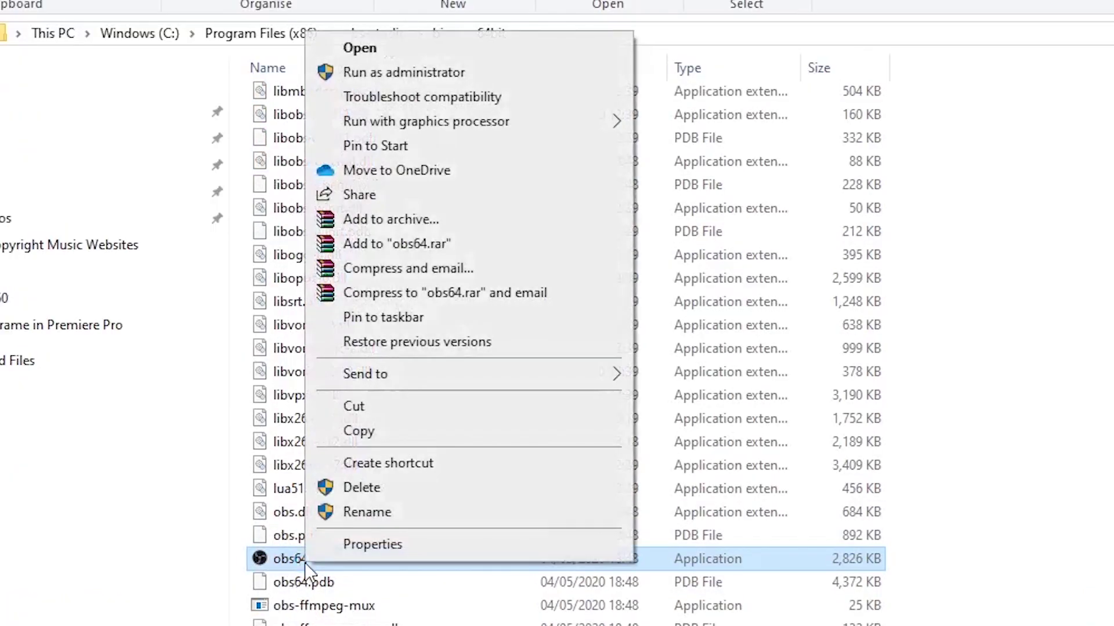
click(336, 546)
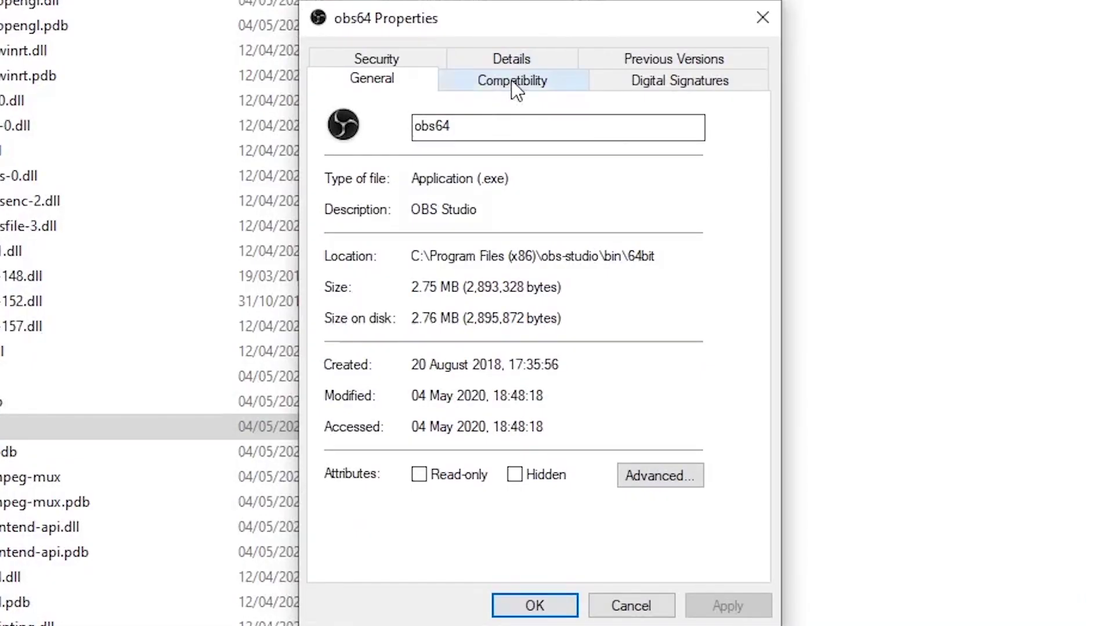
Set obs64 to run in Windows 7 compatibility mode and always as administrator
click(510, 80)
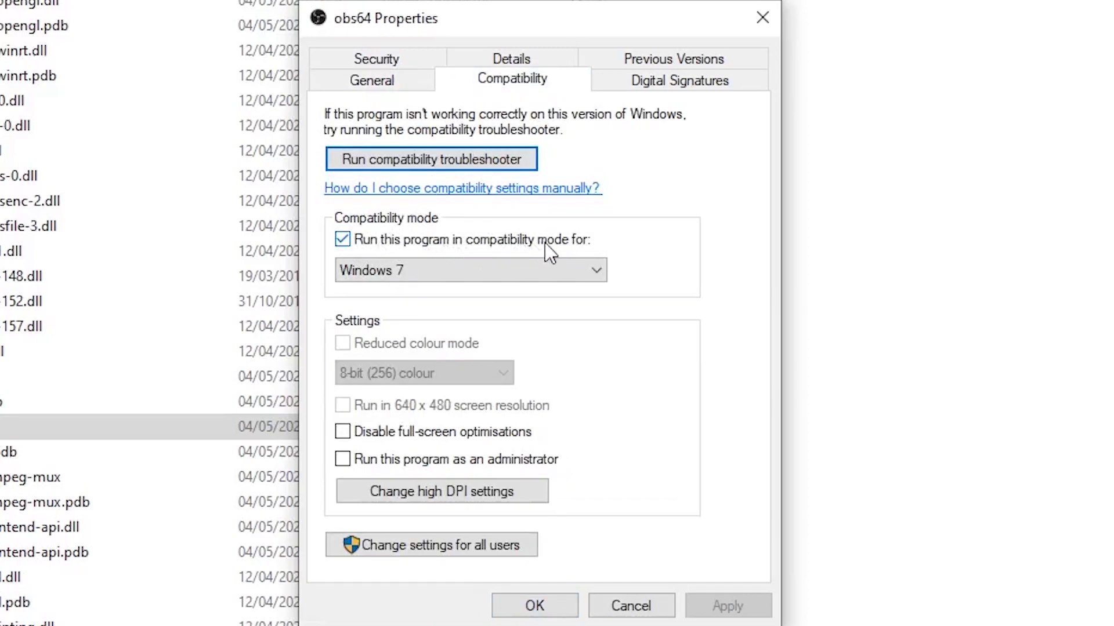
click(496, 270)
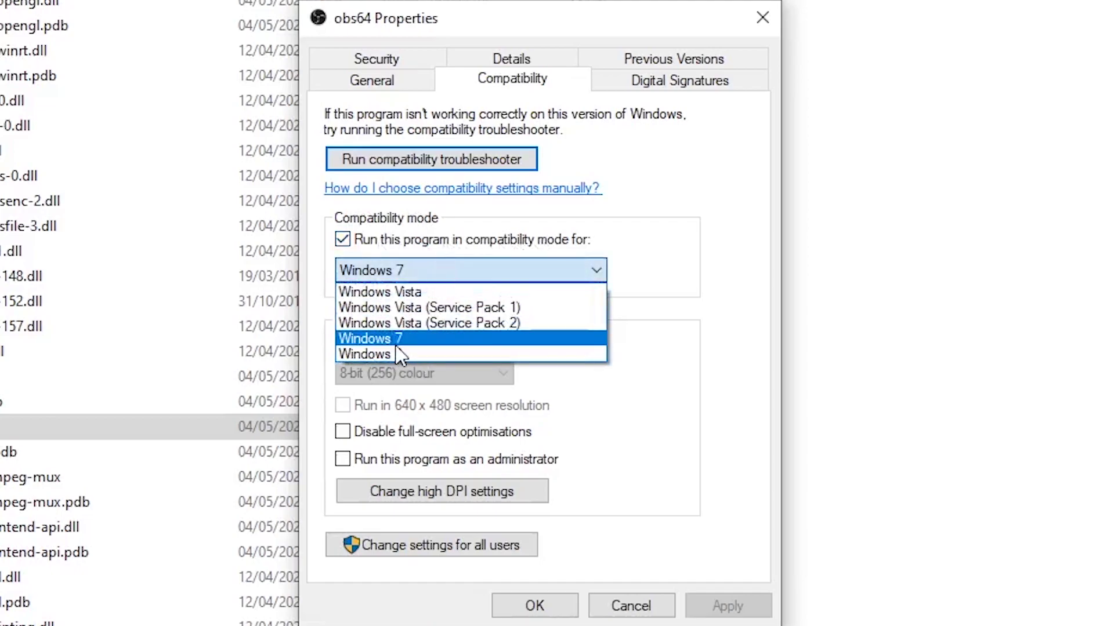
click(750, 362)
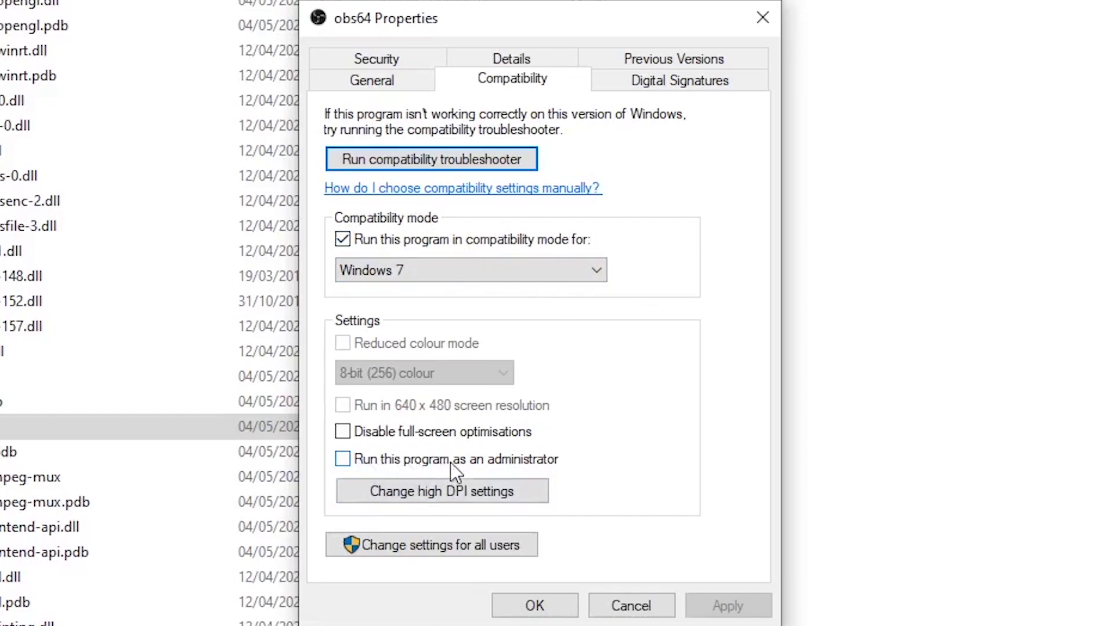
click(346, 463)
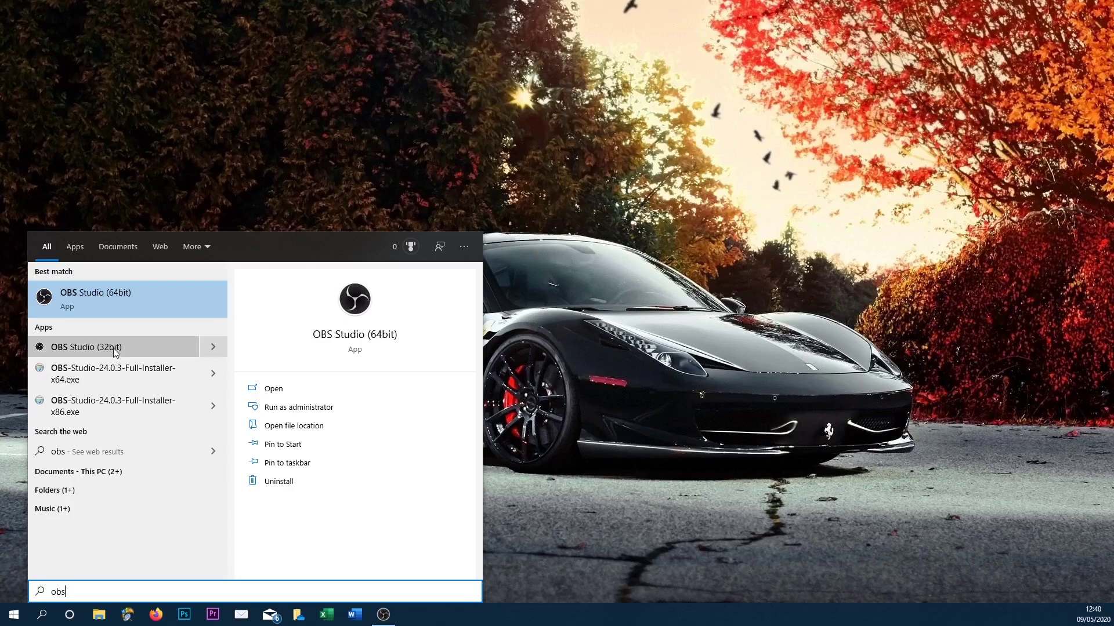
Clear the obs search and open Settings > System > About to view device specifications
key(BackSpace)
key(BackSpace)
key(BackSpace)
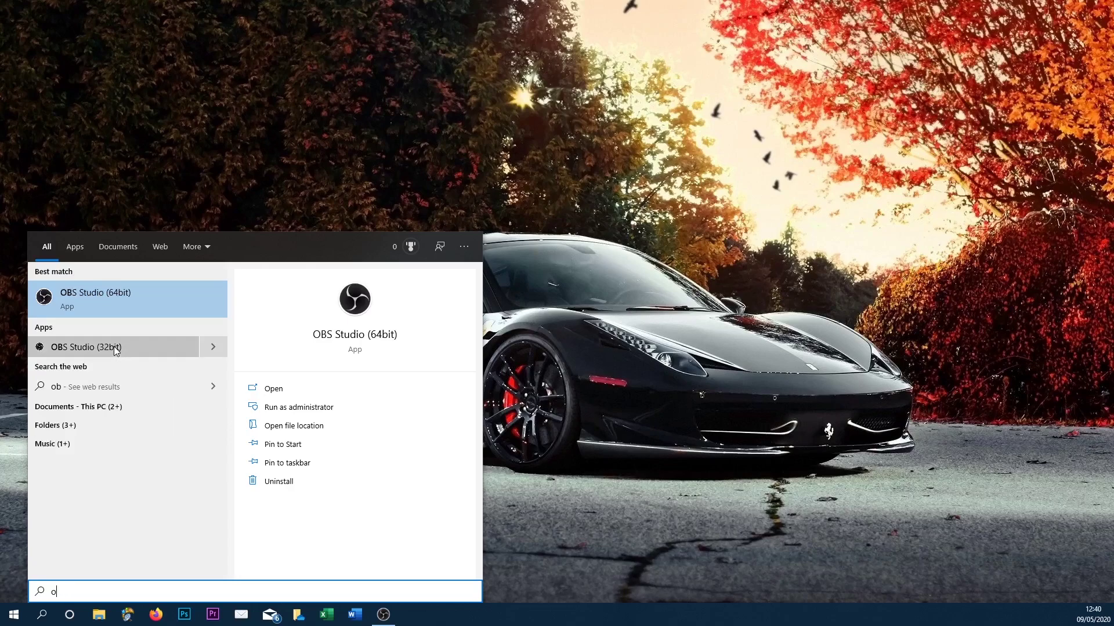
key(Escape)
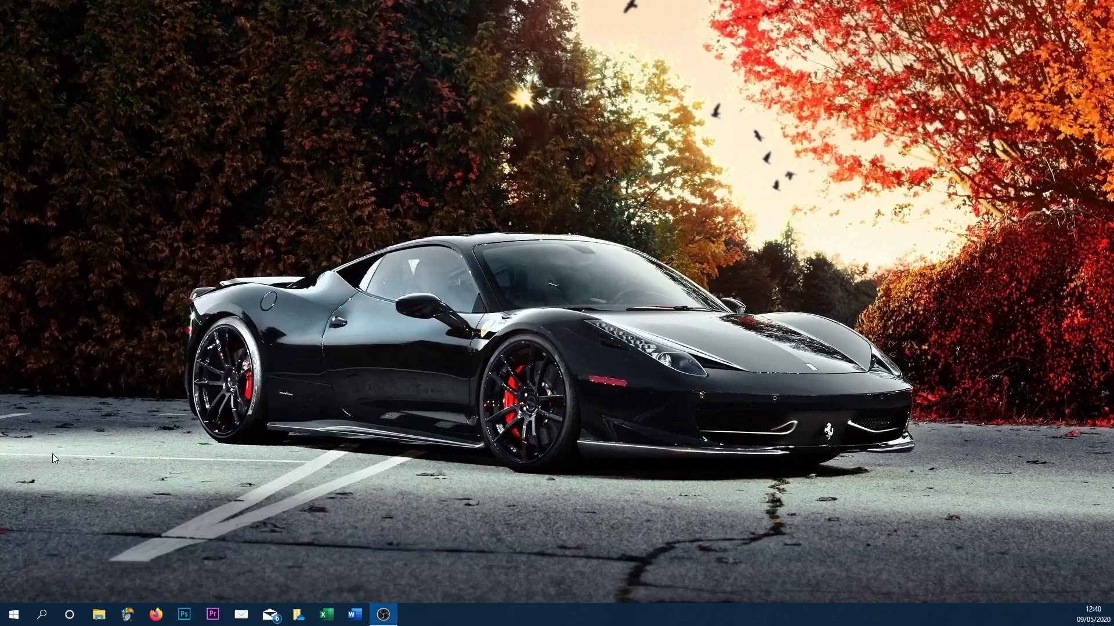
click(14, 614)
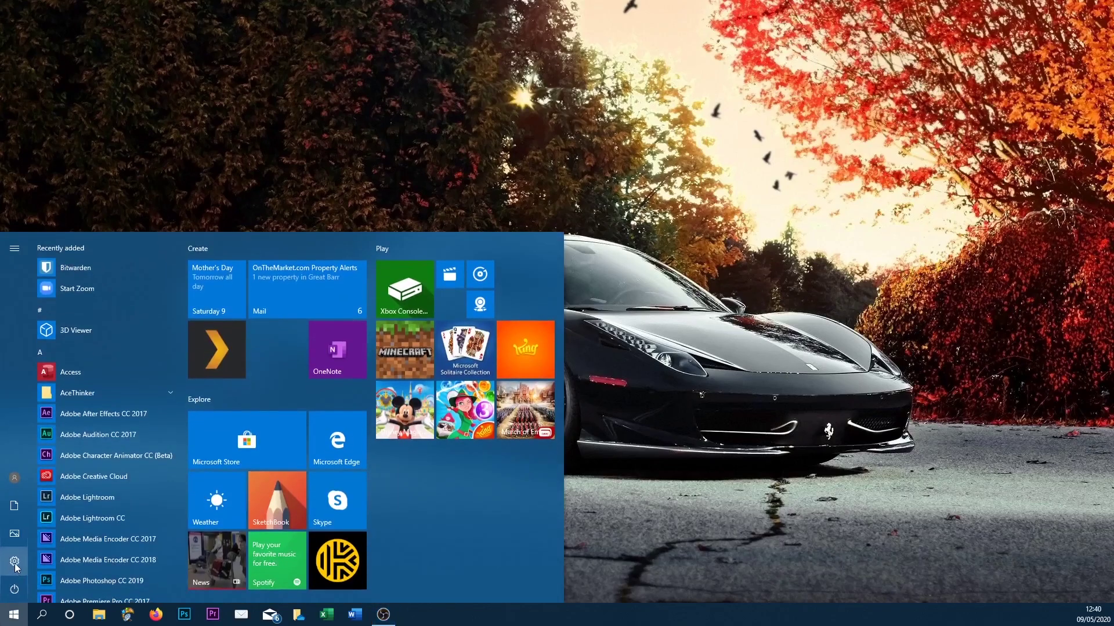
click(15, 561)
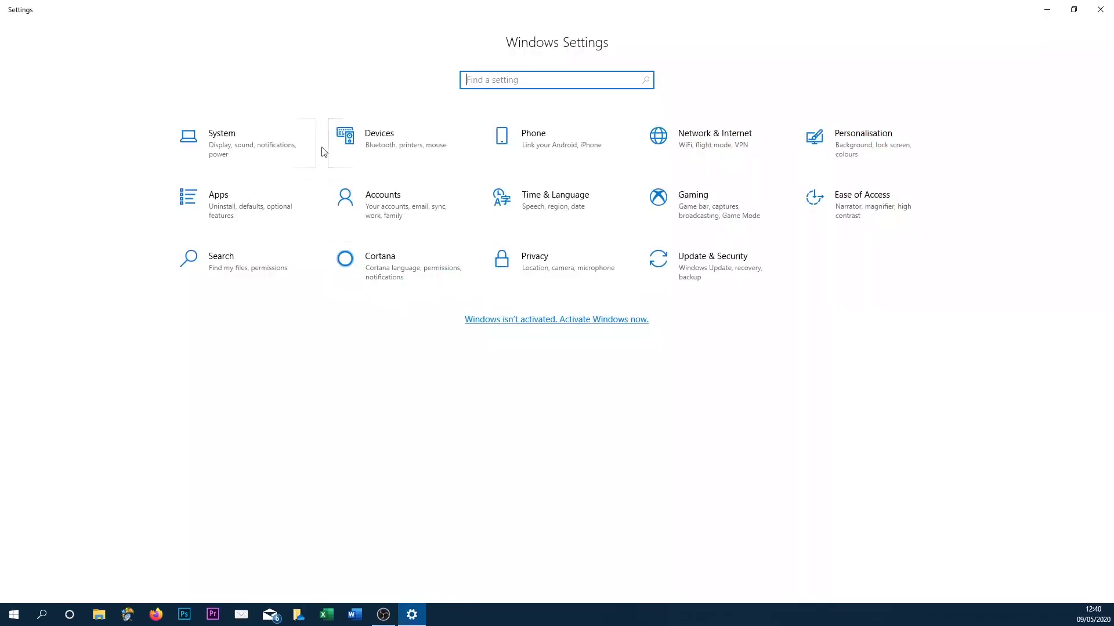
click(273, 150)
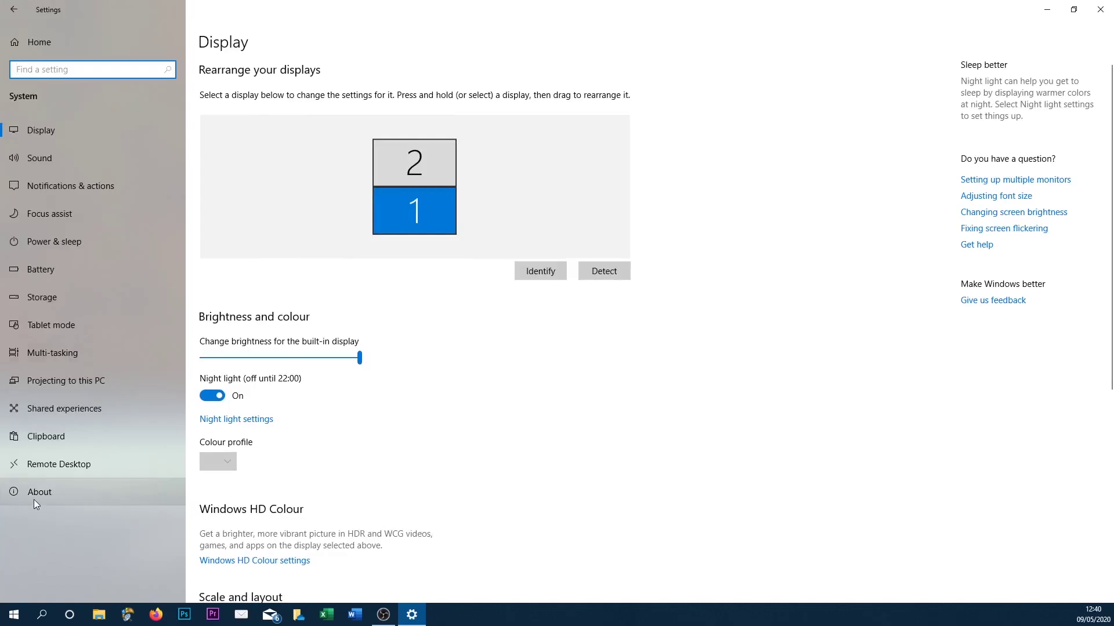
click(34, 499)
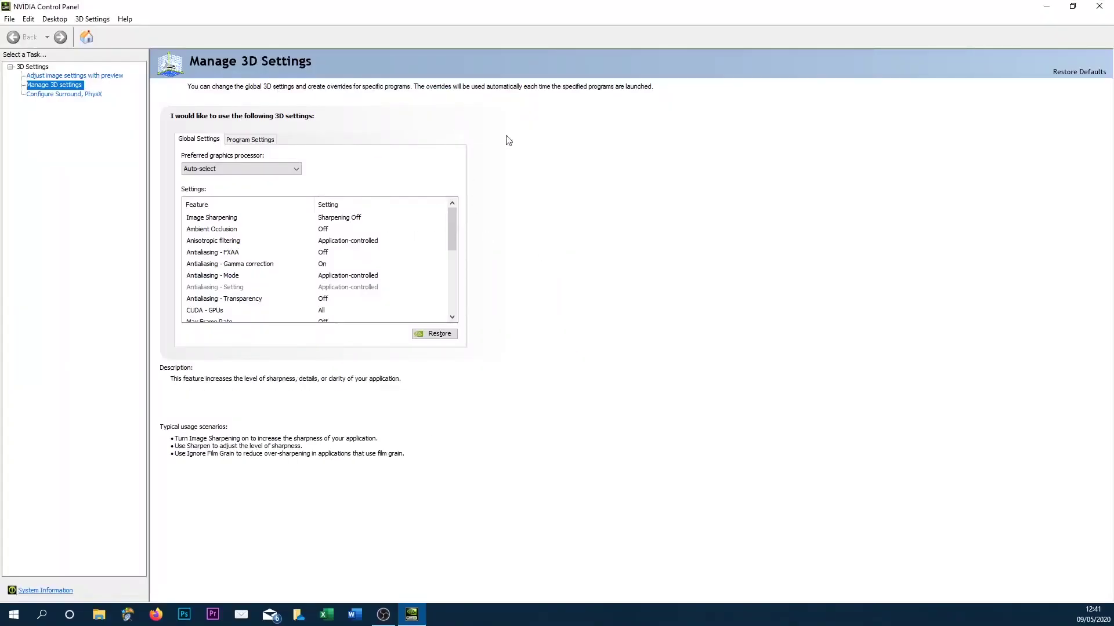
Remove the obs64 entry from Program Settings in Manage 3D Settings
click(258, 141)
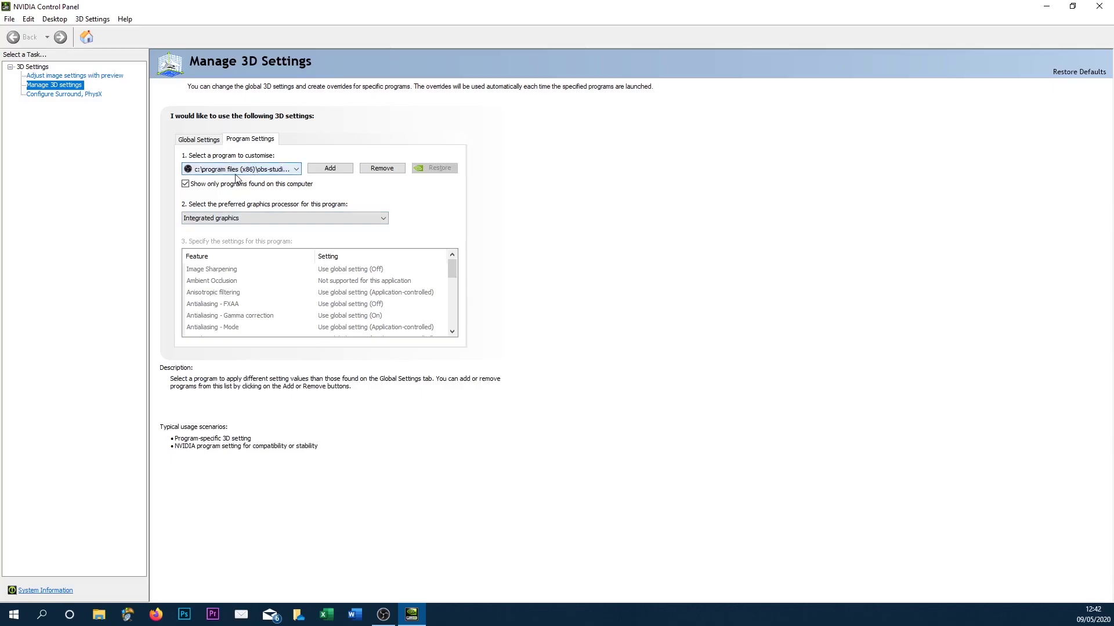
click(381, 168)
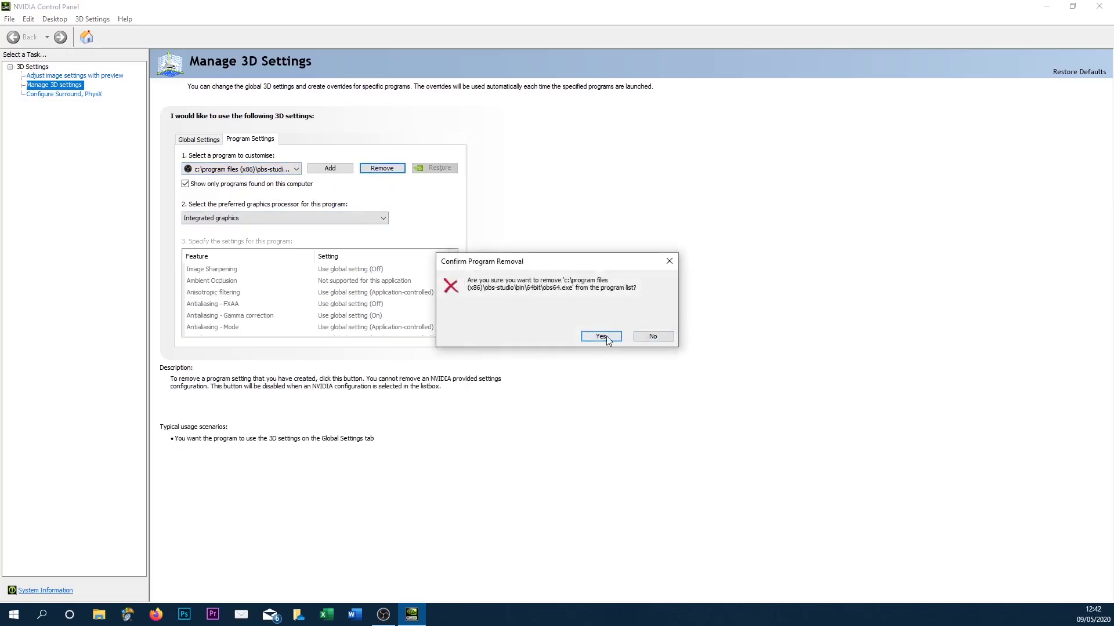
click(601, 339)
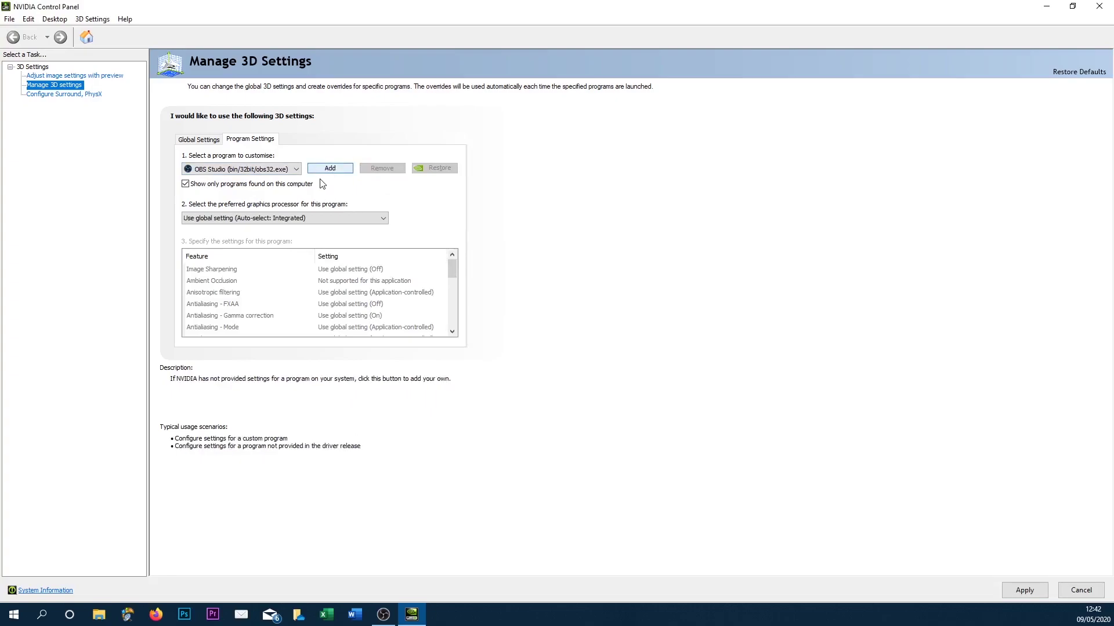
Start adding a new program and select OBS Studio from the list
click(255, 169)
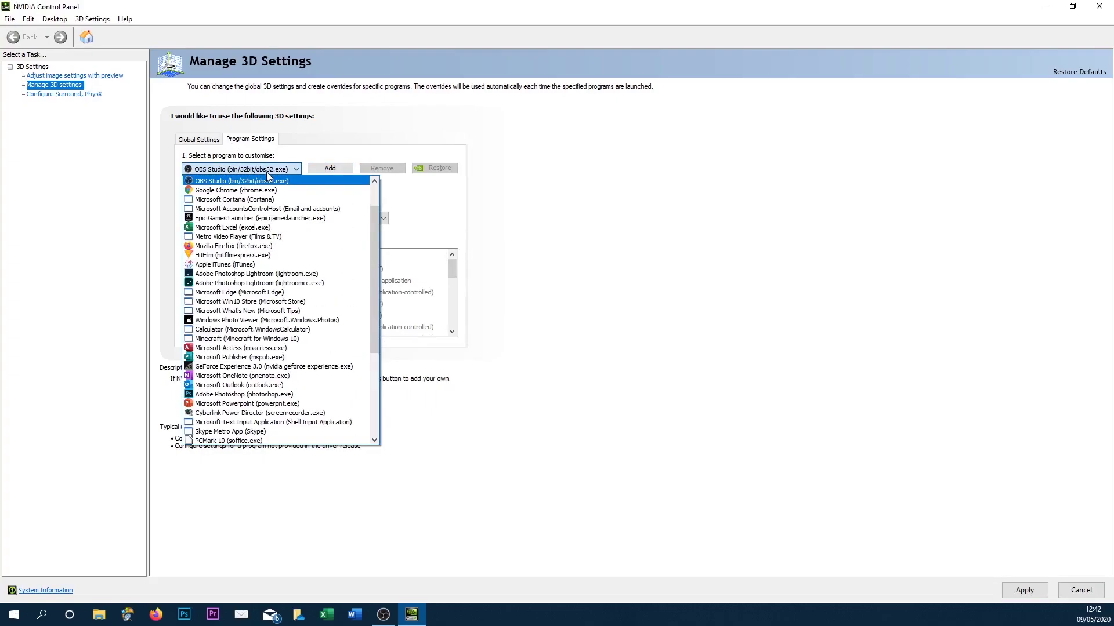
click(267, 170)
click(330, 170)
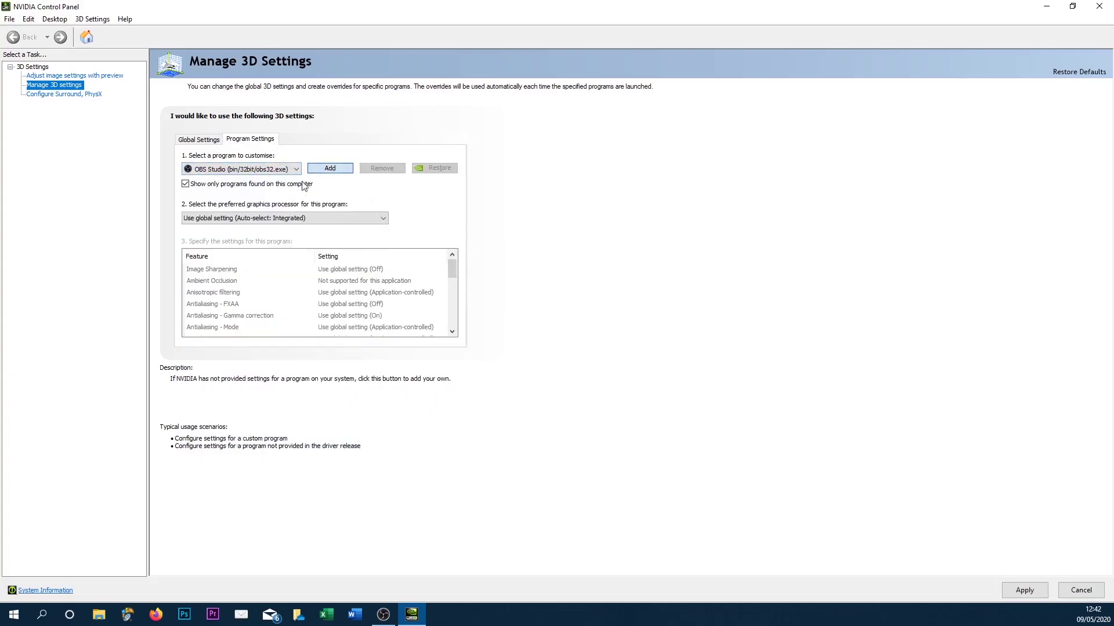
click(480, 274)
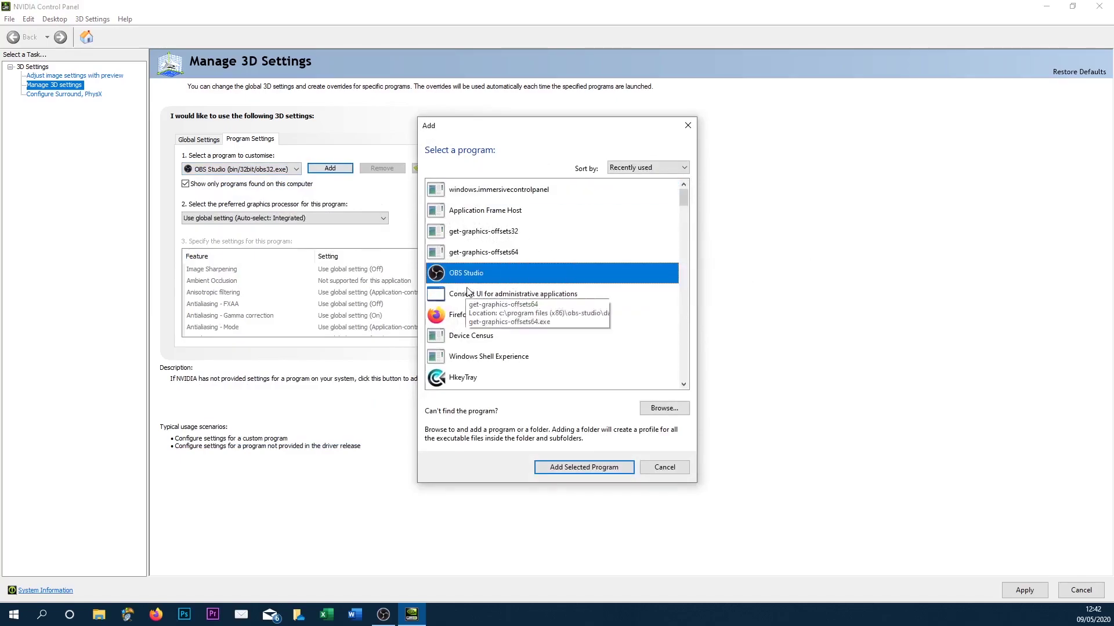
Browse to C:\Program Files (x86)\obs-studio\bin\64bit and add obs64.exe as the program to customise
click(663, 409)
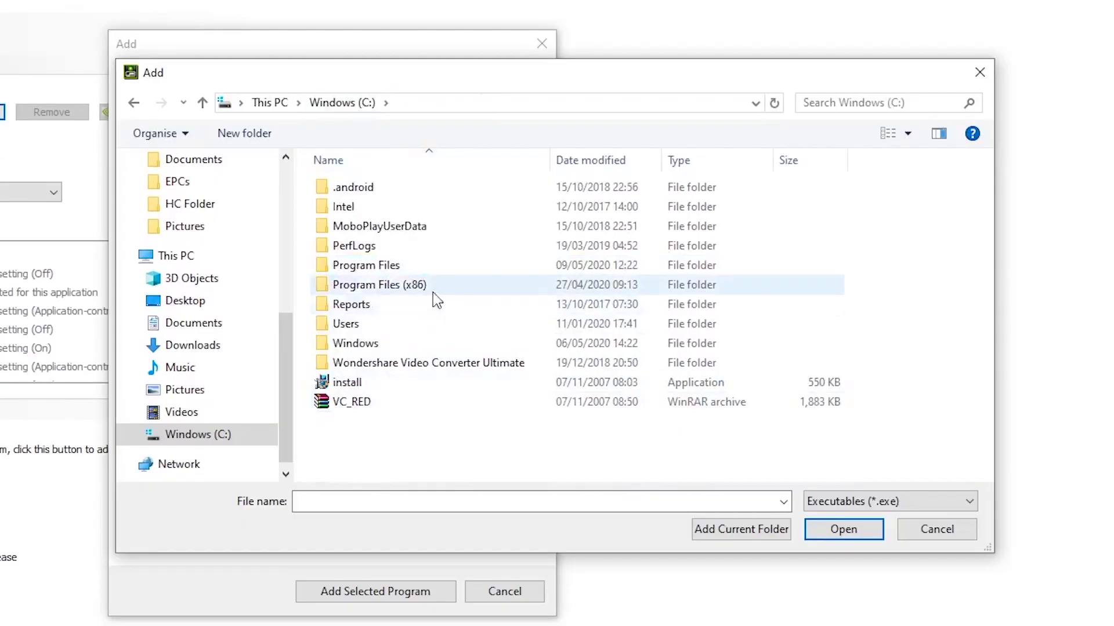
double_click(366, 286)
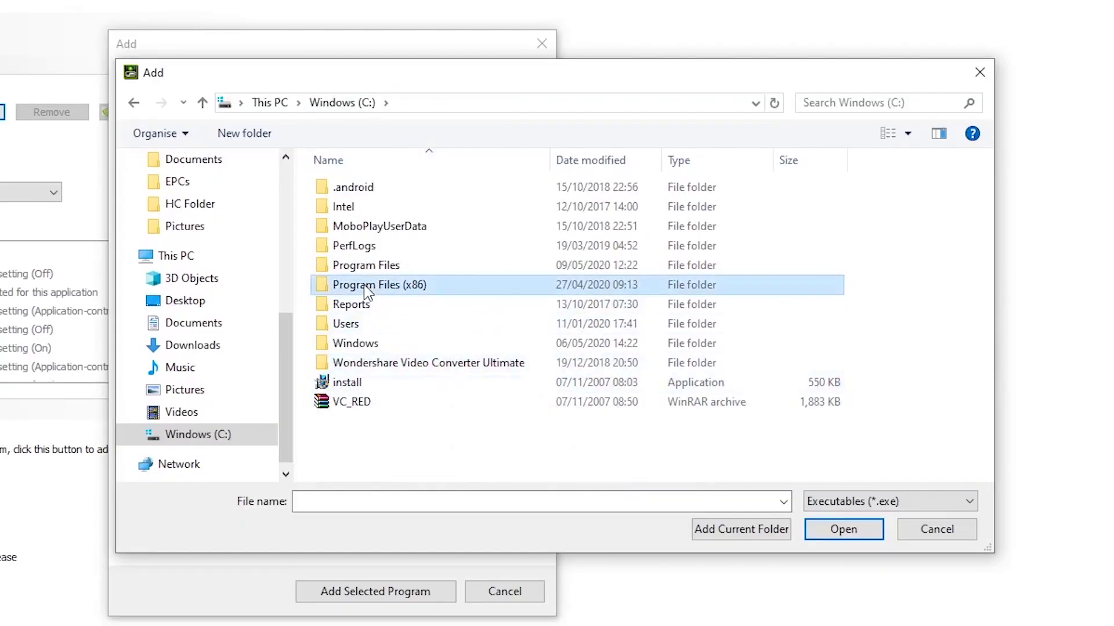
scroll(391, 227, down, 3)
scroll(390, 231, down, 9)
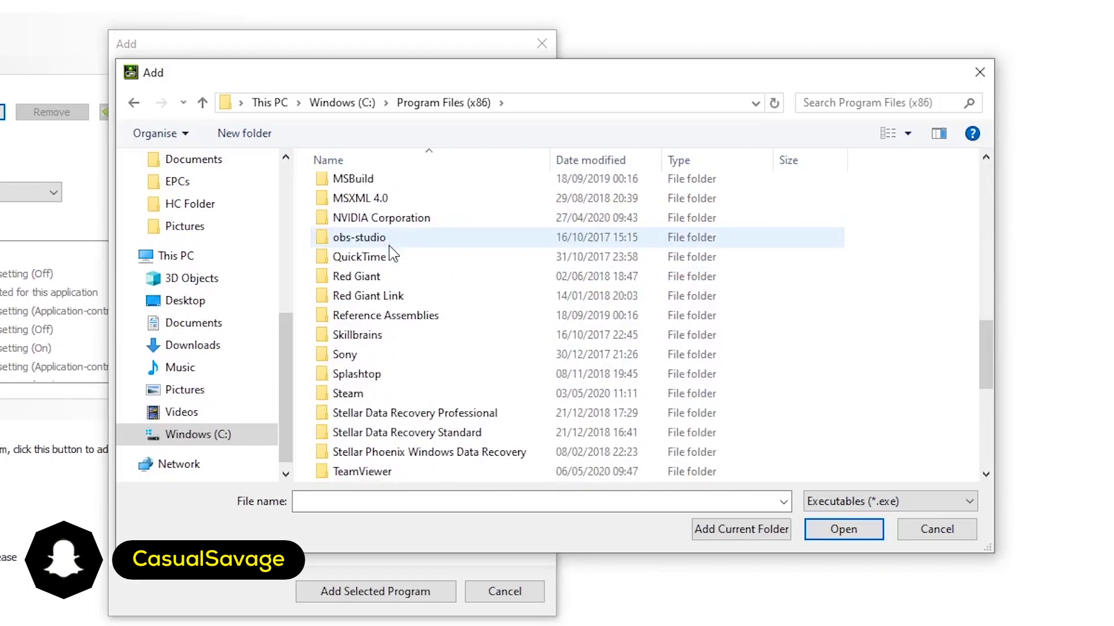
double_click(357, 239)
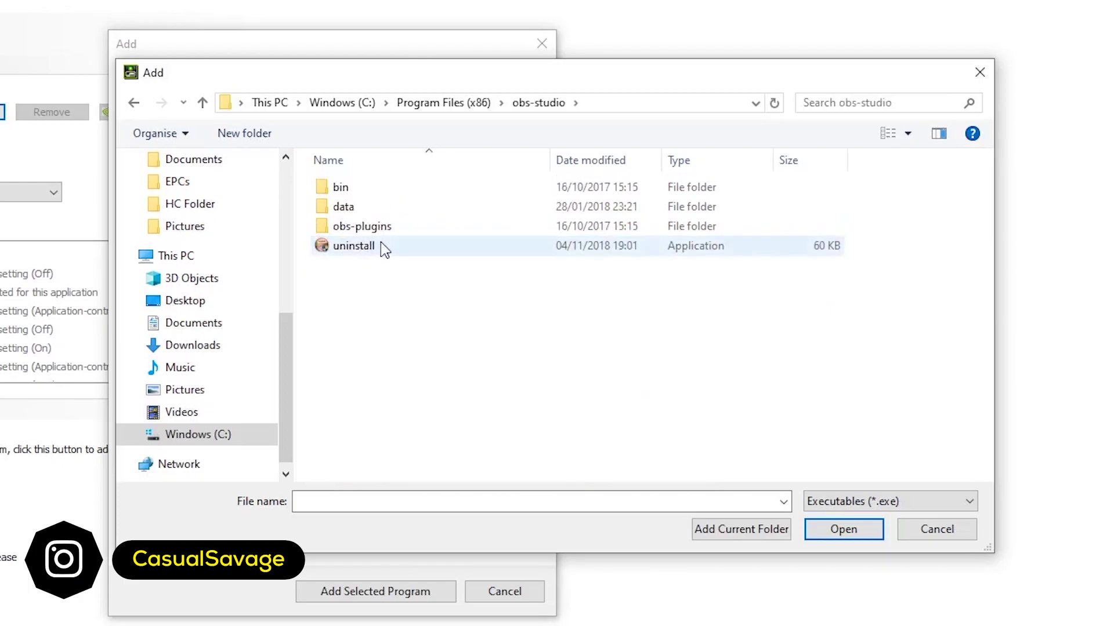
double_click(360, 181)
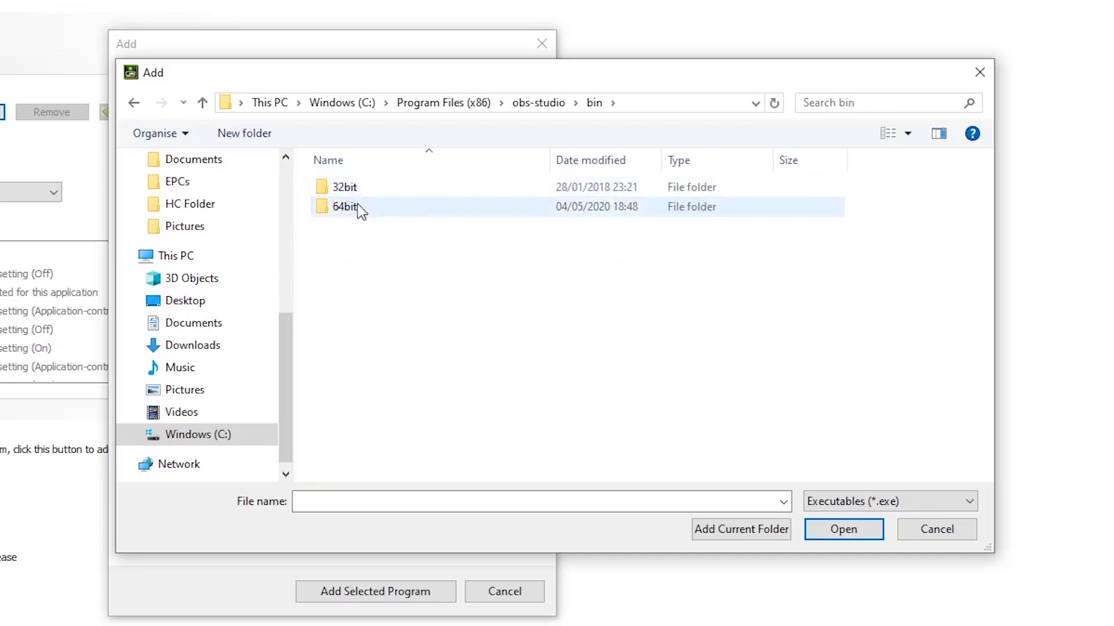
double_click(347, 206)
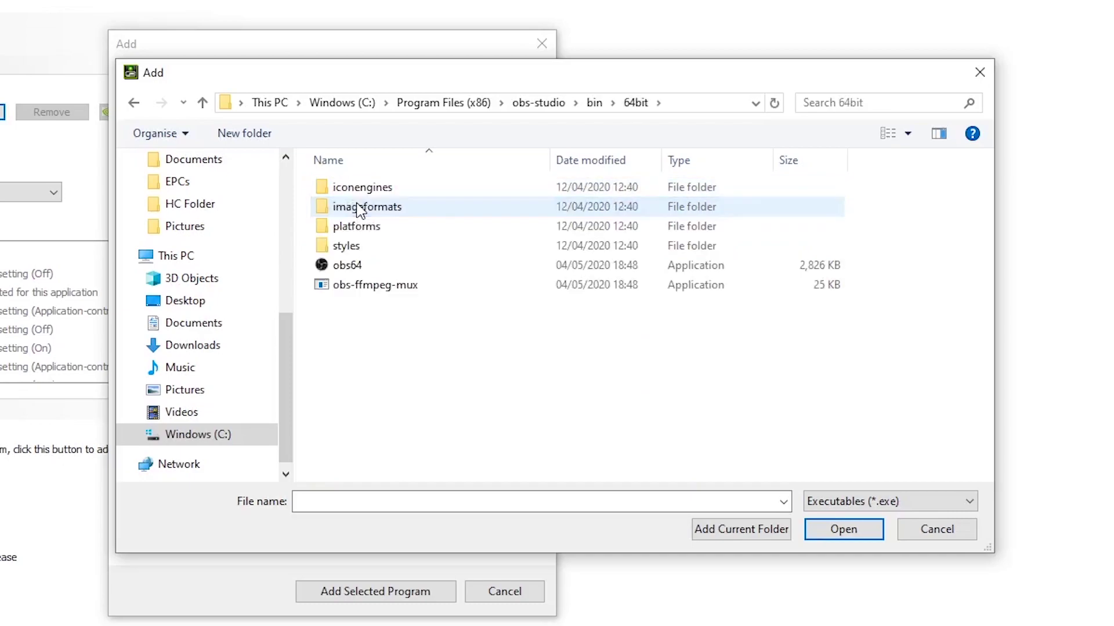
click(362, 270)
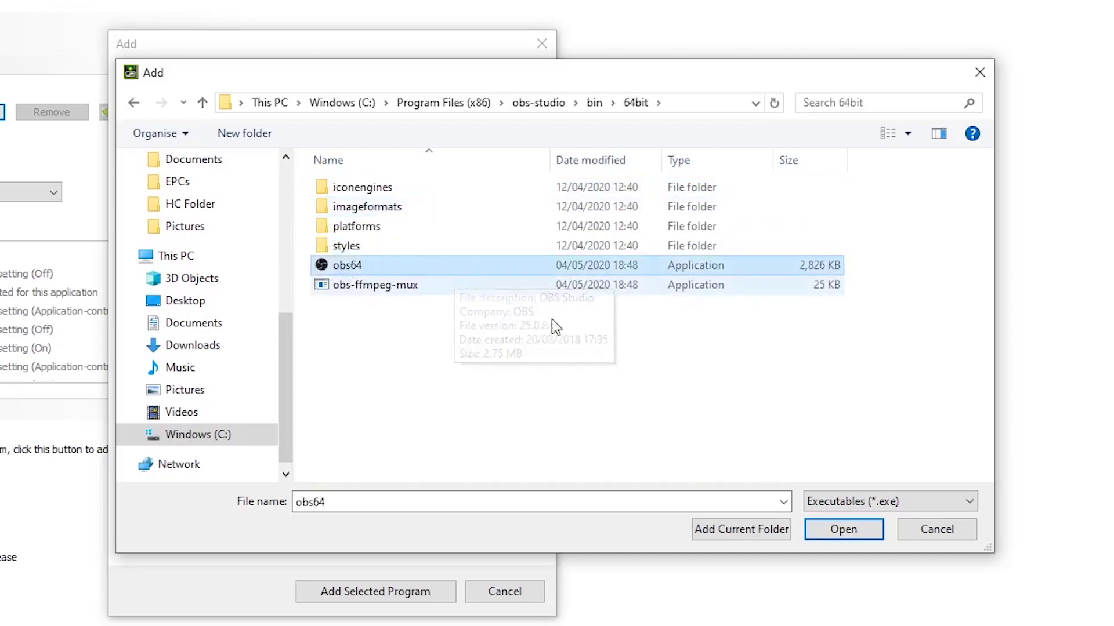
click(843, 529)
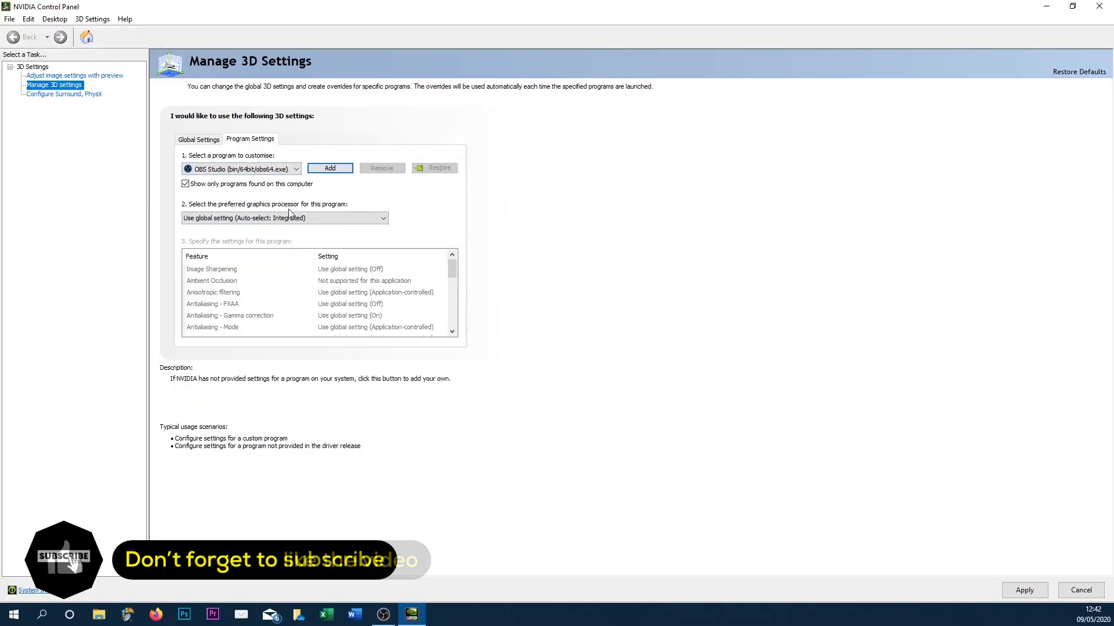
Set OBS Studio's preferred graphics processor to Integrated graphics
click(318, 221)
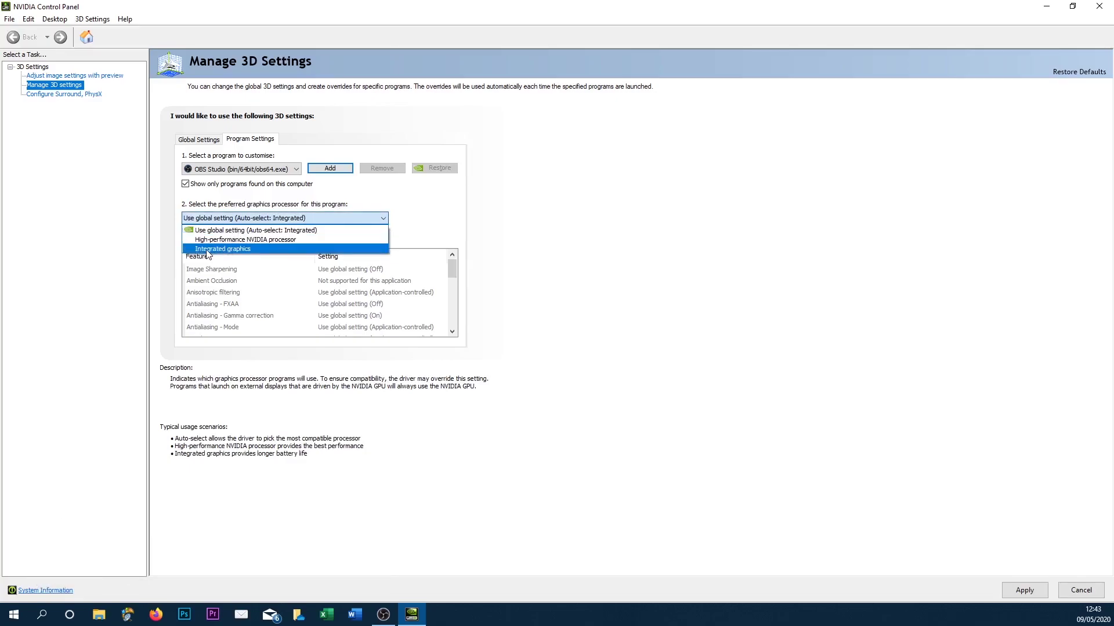
click(246, 250)
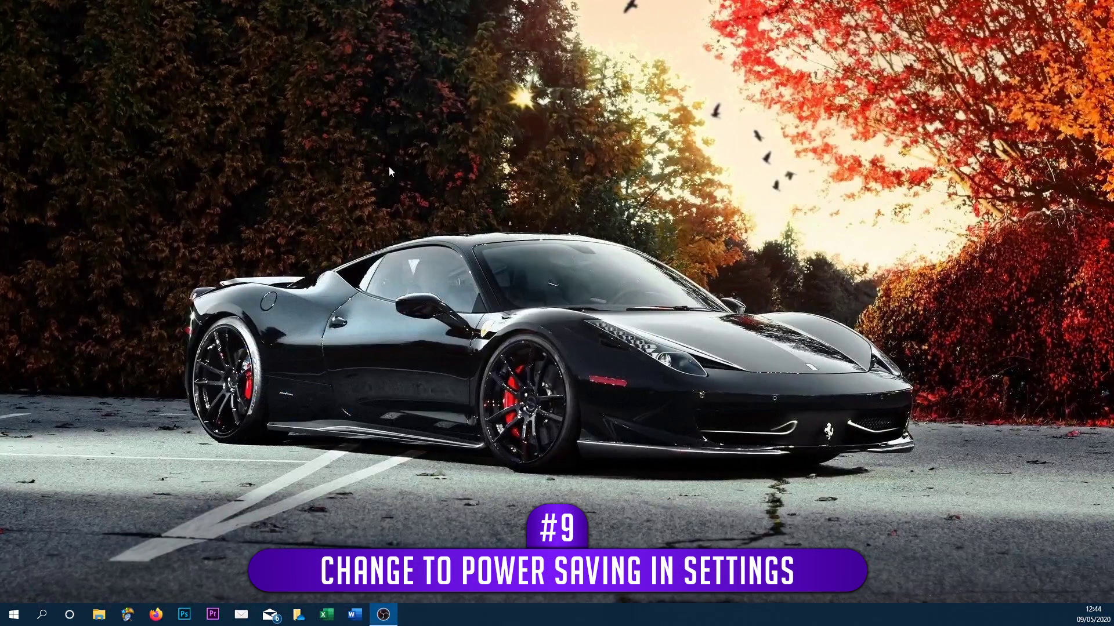
Open Graphics settings from the desktop's Display settings
right_click(490, 204)
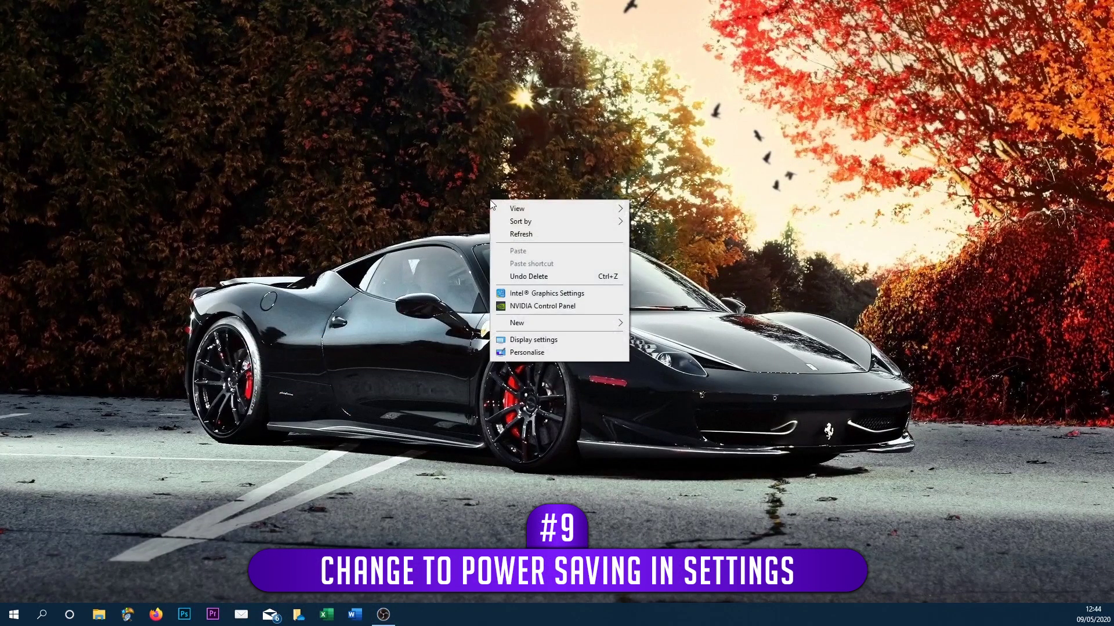
click(533, 340)
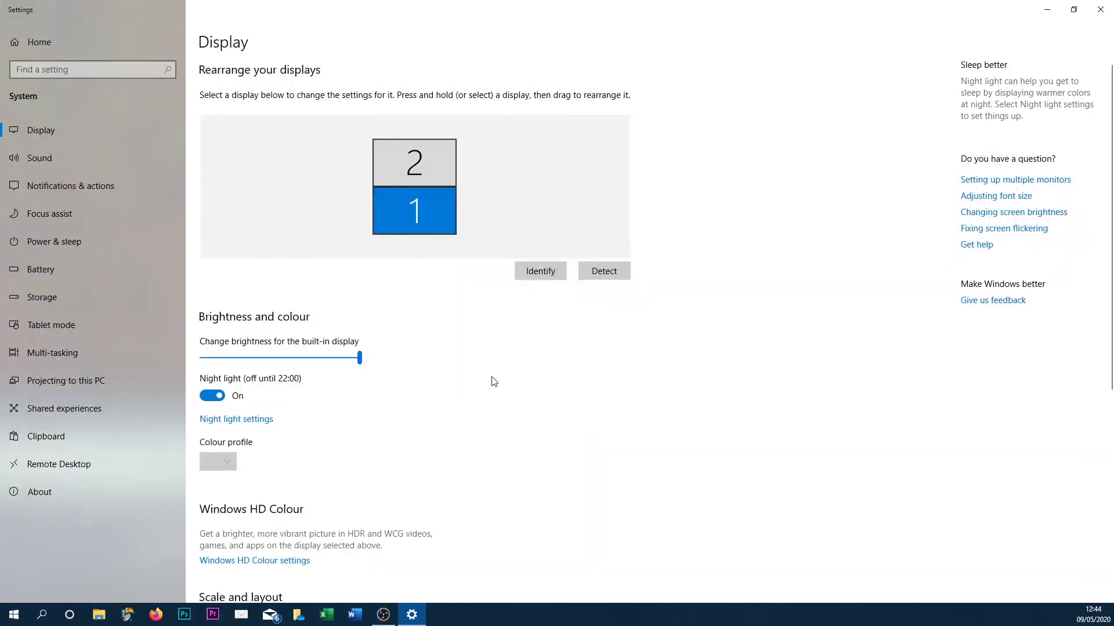
scroll(484, 319, down, 6)
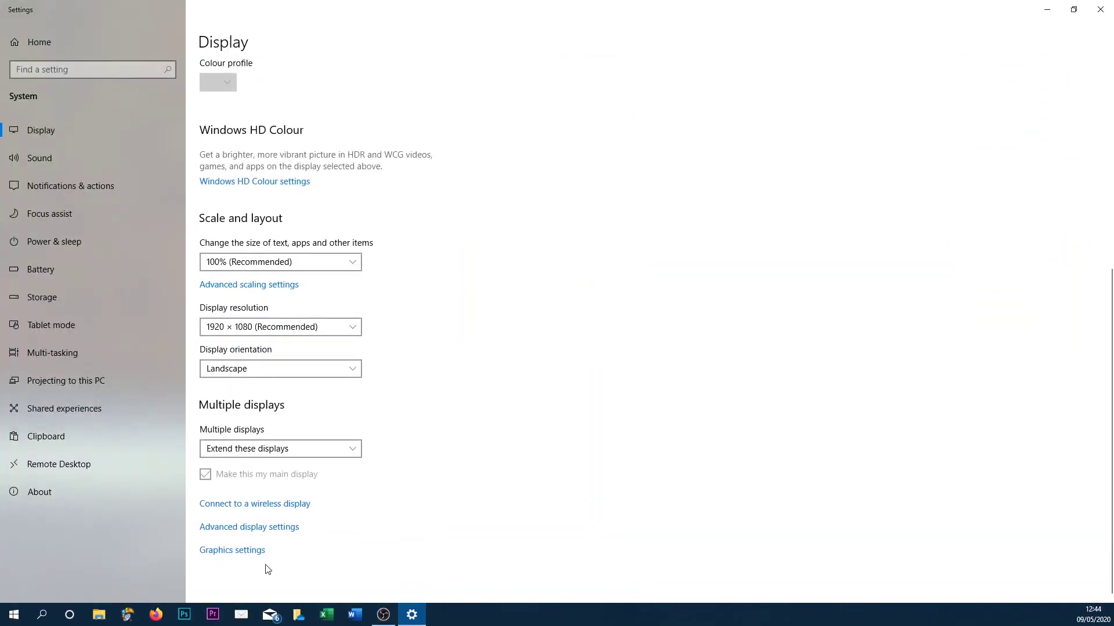
click(251, 553)
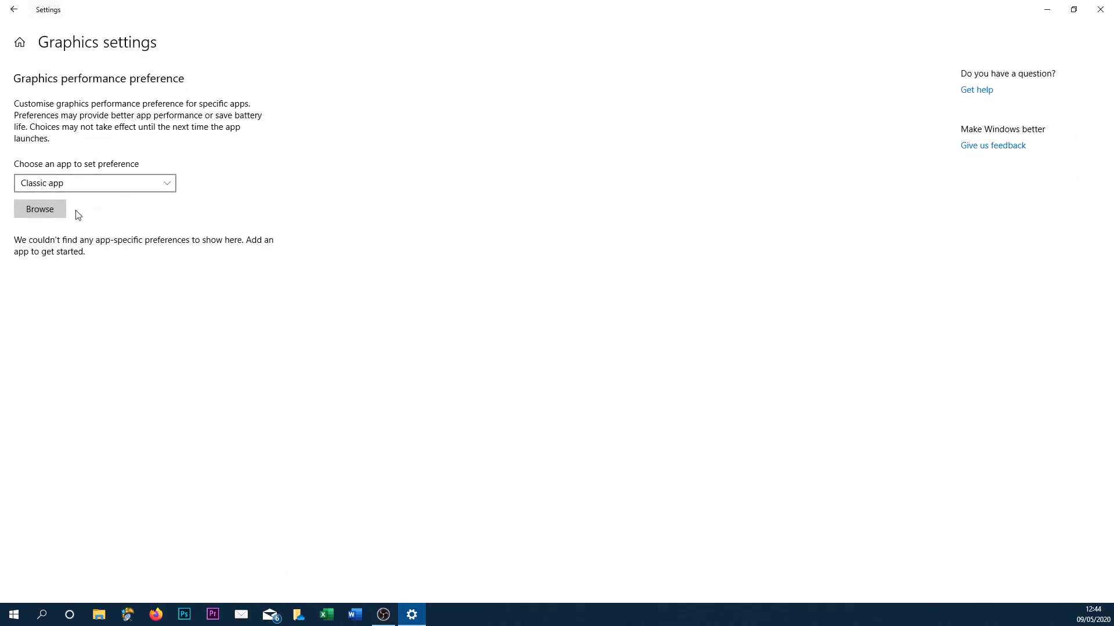
Add C:\Program Files (x86)\obs-studio\bin\64bit\obs64.exe and set its graphics preference to Power saving
click(43, 211)
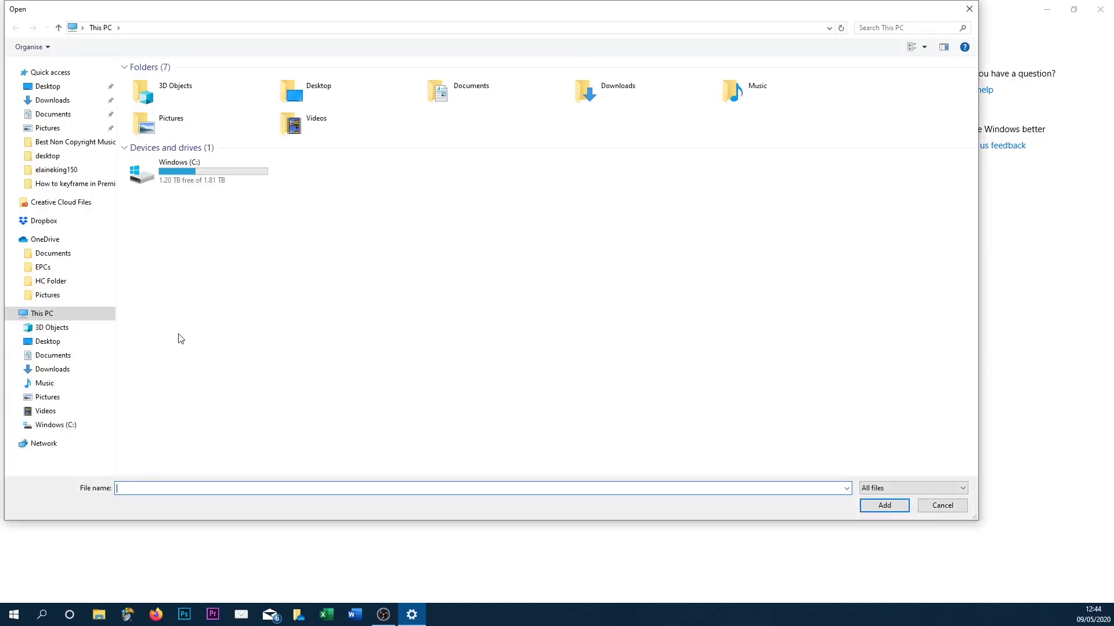
double_click(168, 179)
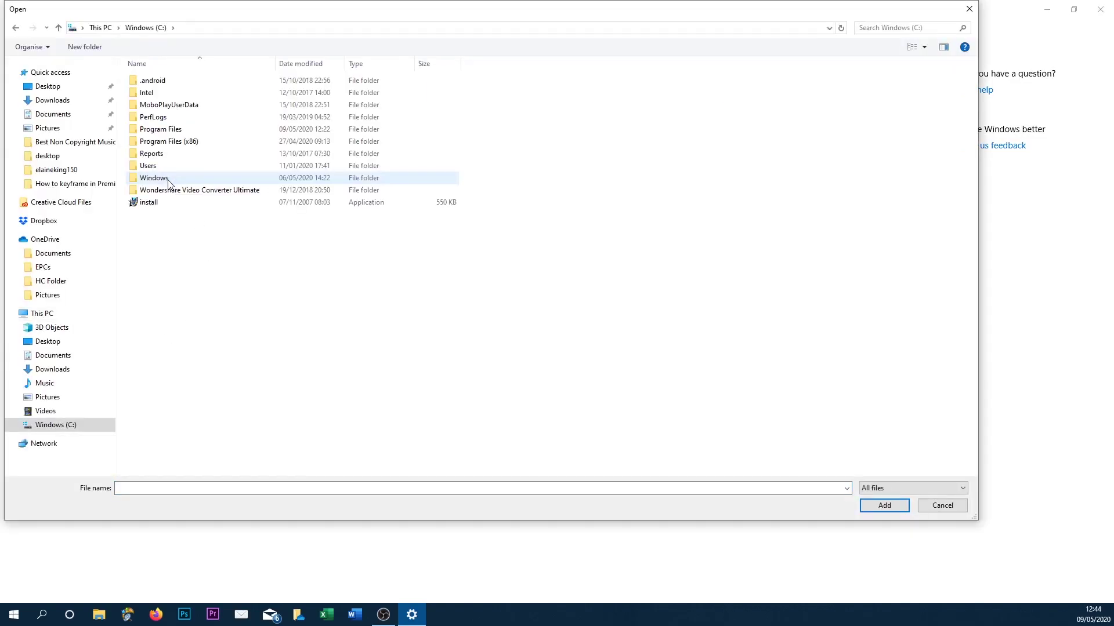
double_click(177, 141)
scroll(211, 238, down, 3)
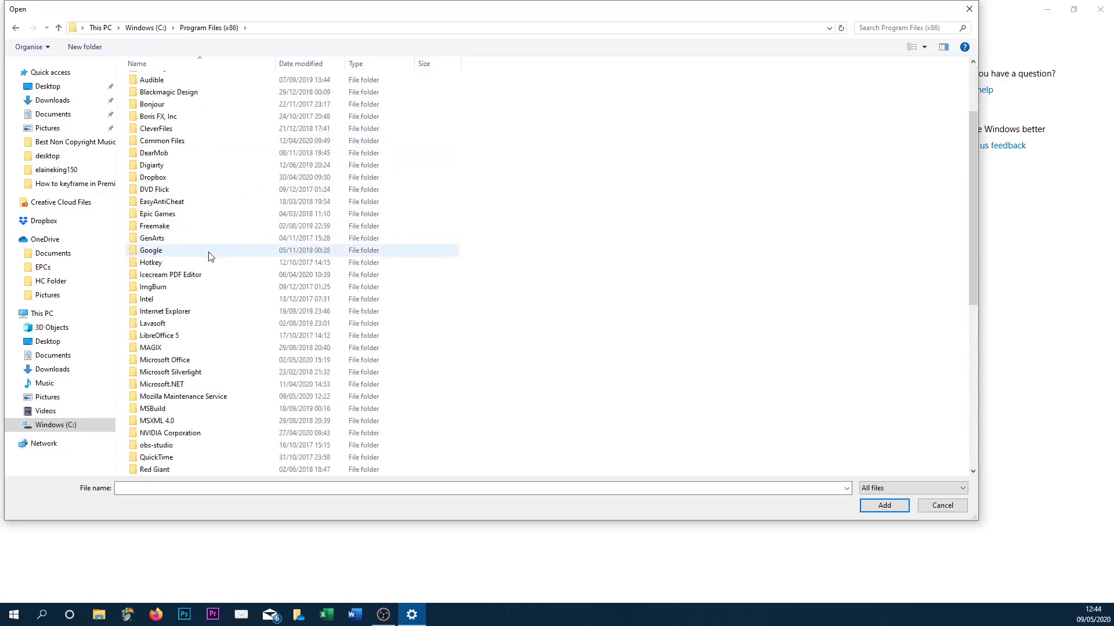
double_click(169, 446)
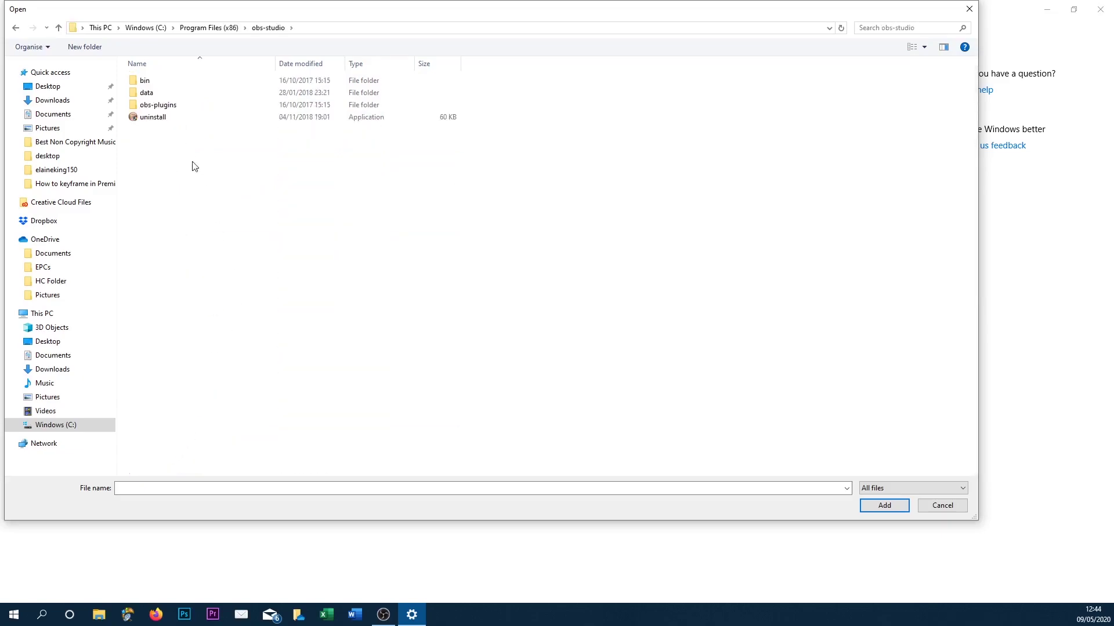
double_click(162, 83)
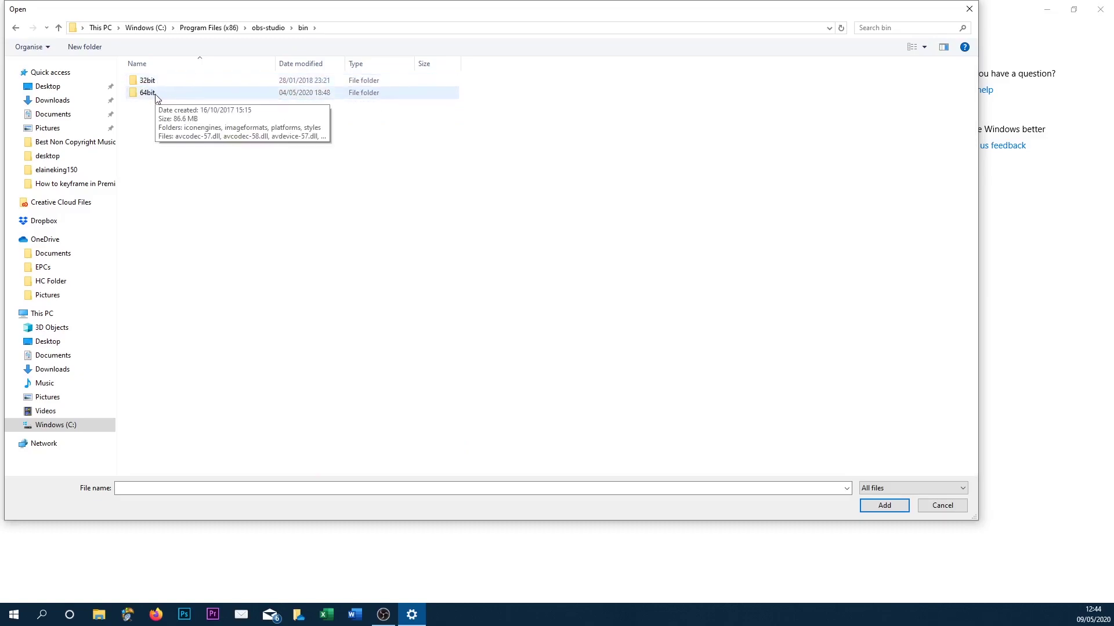
double_click(155, 96)
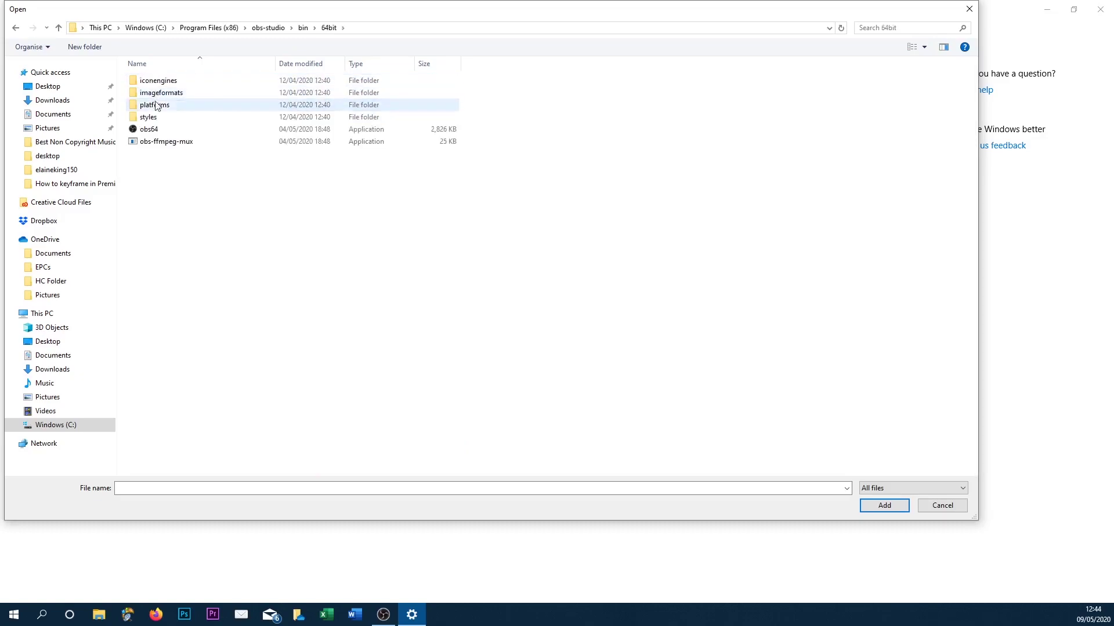
double_click(162, 132)
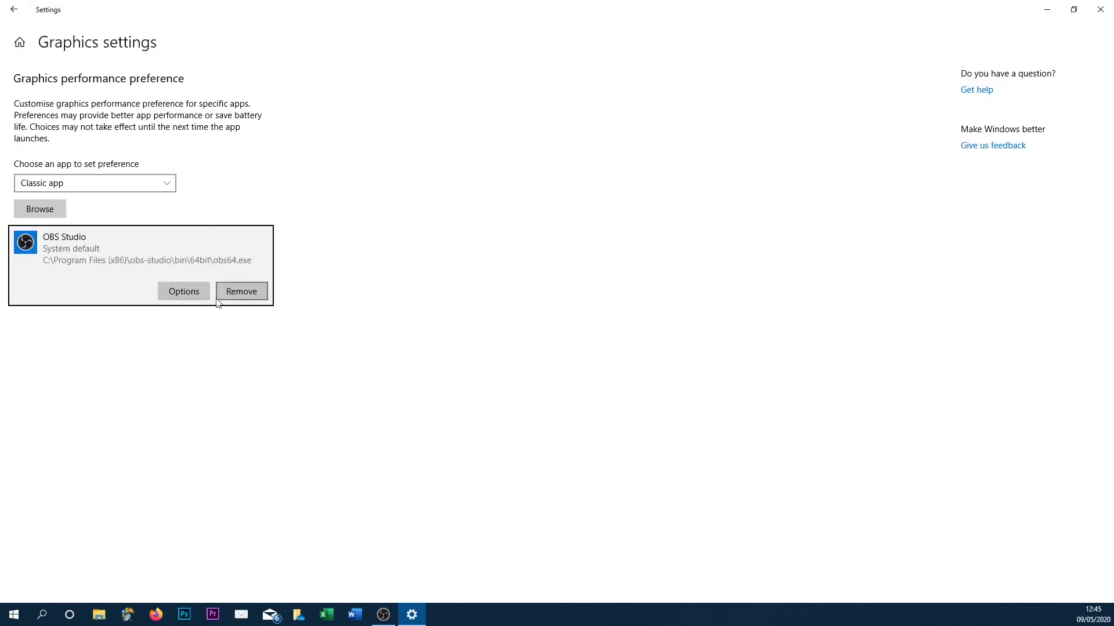
click(202, 293)
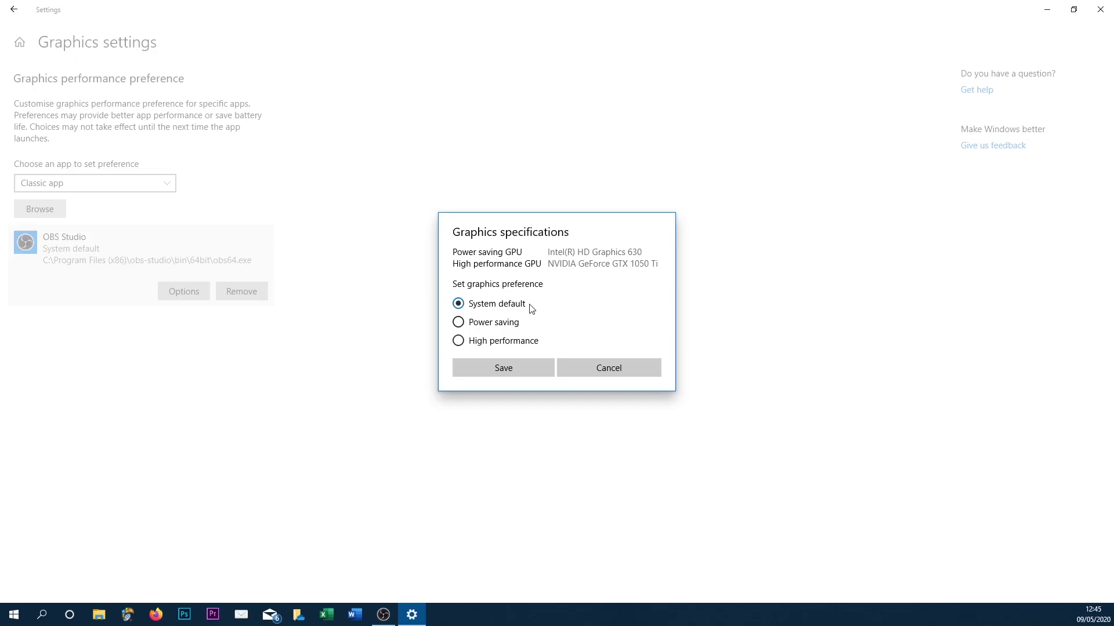
click(489, 326)
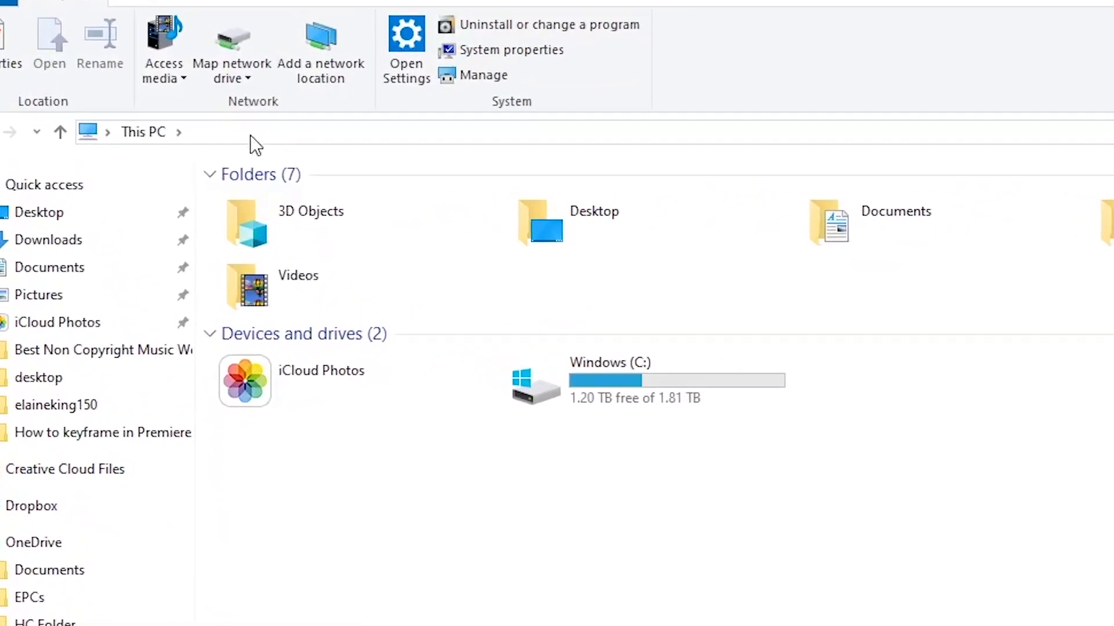
Go to %appdata%, look inside the obs-studio folder, then go back up to AppData
click(193, 93)
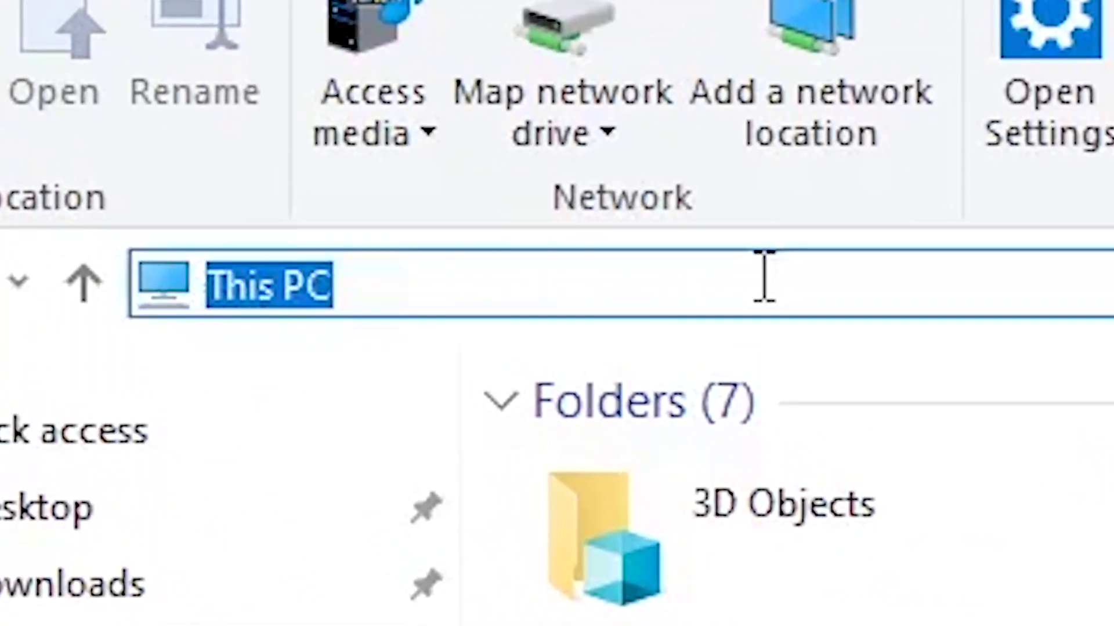
text(%appdata)
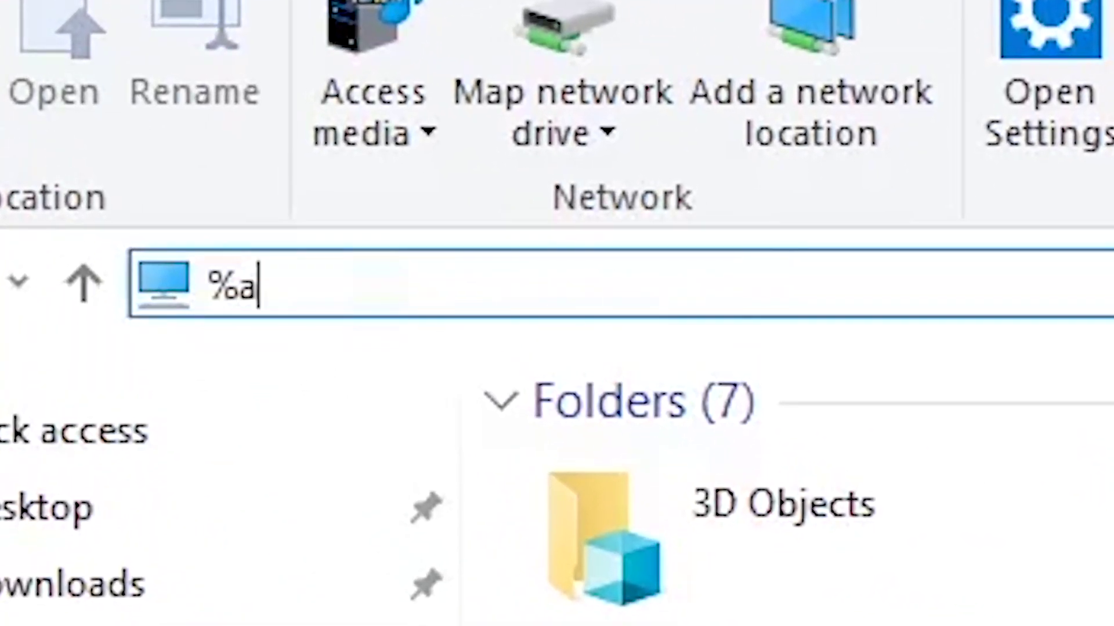
text(%)
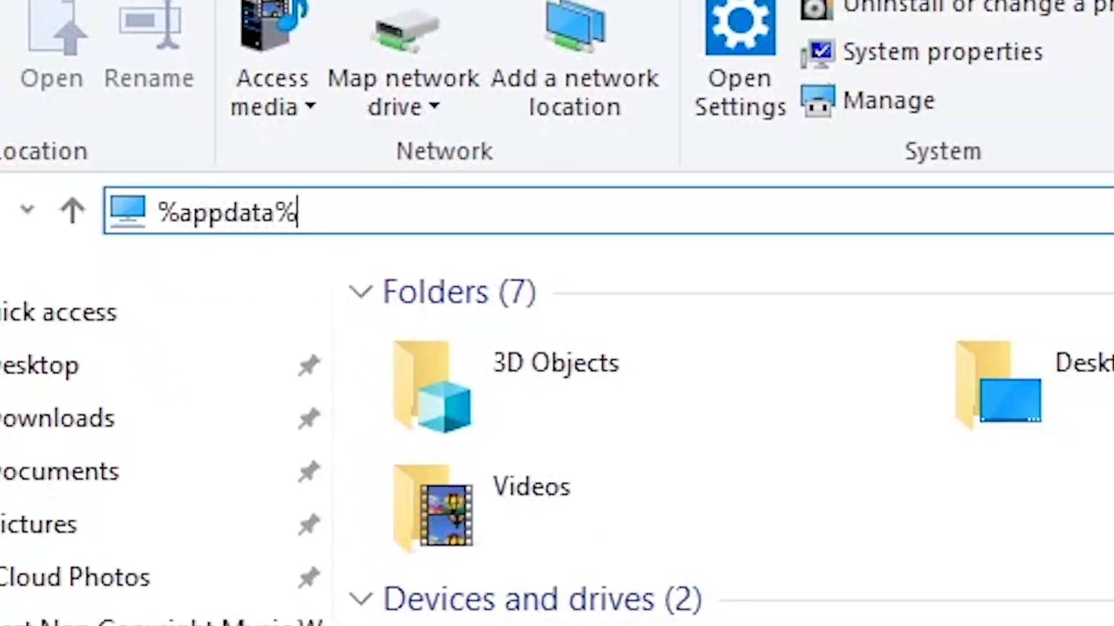
key(Return)
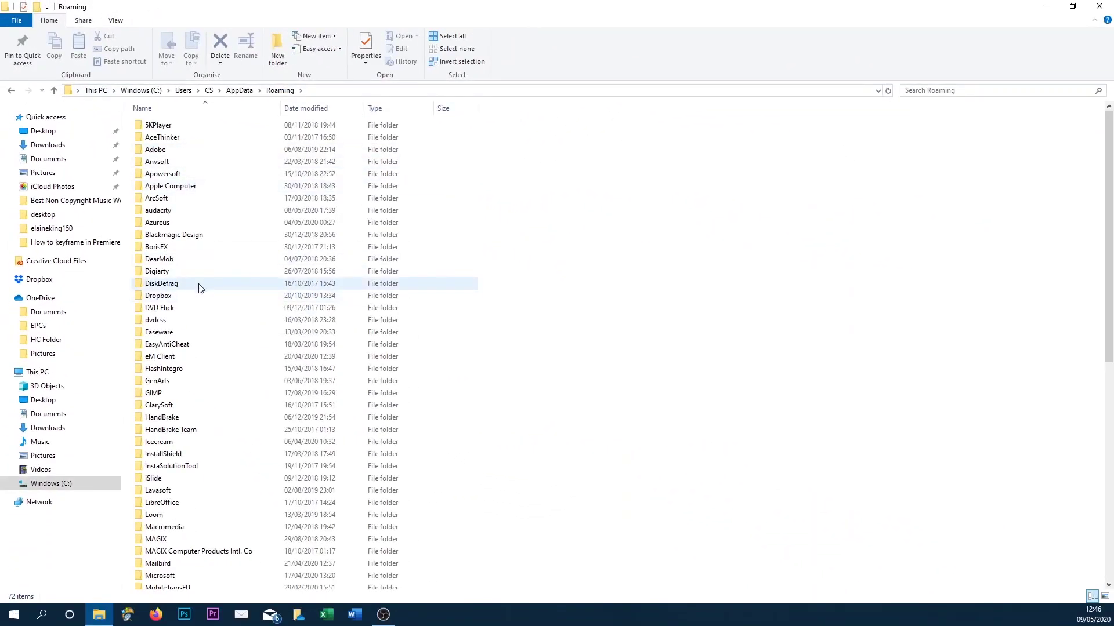
scroll(199, 287, down, 6)
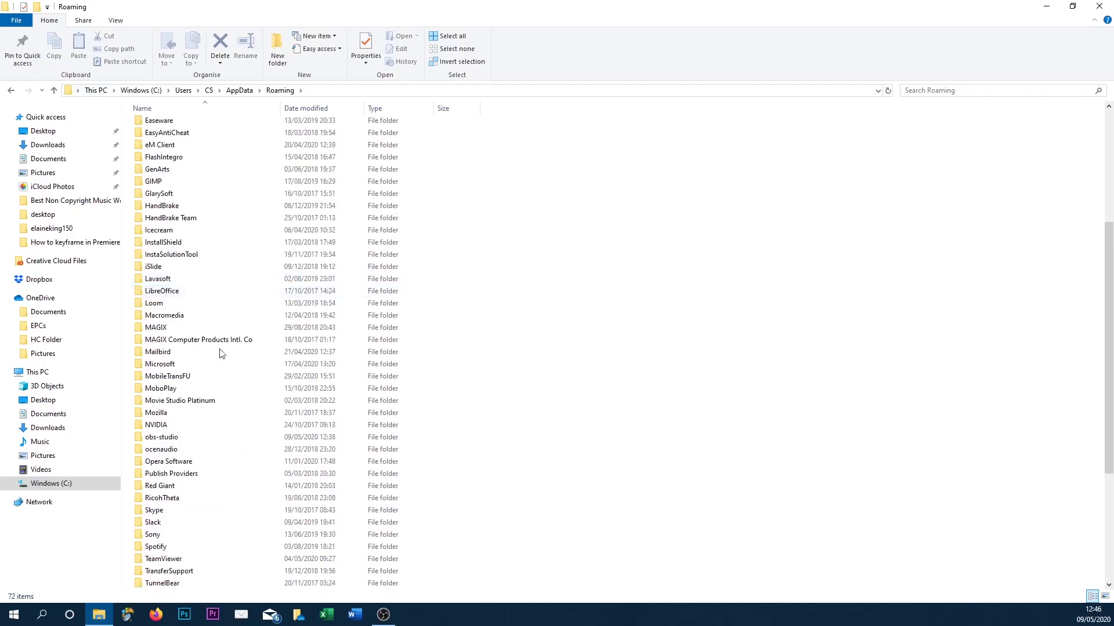
double_click(159, 440)
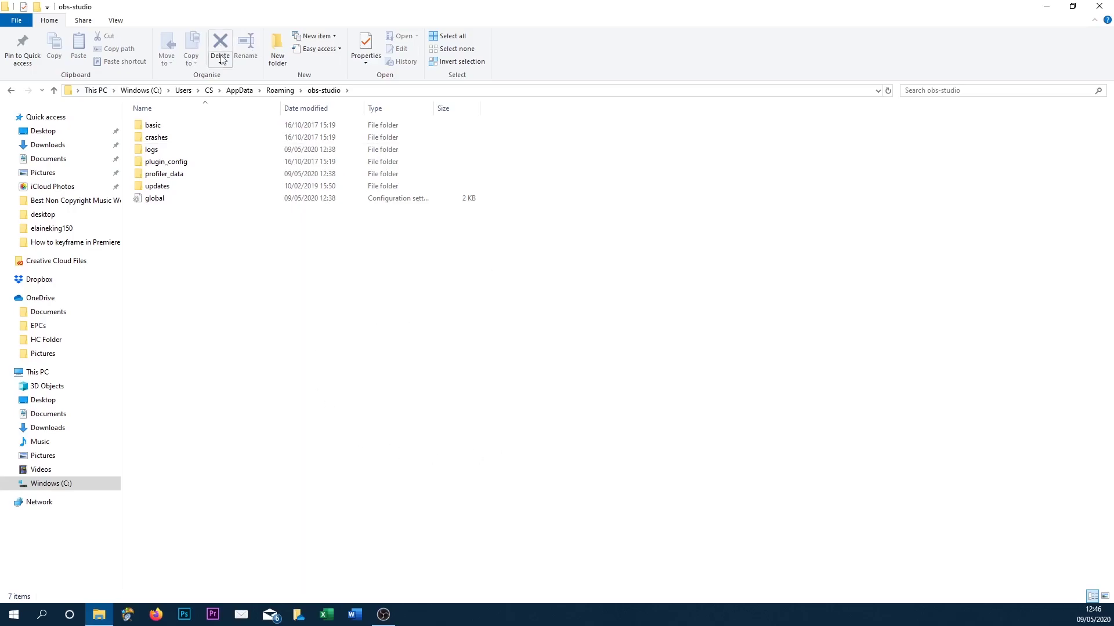
click(279, 90)
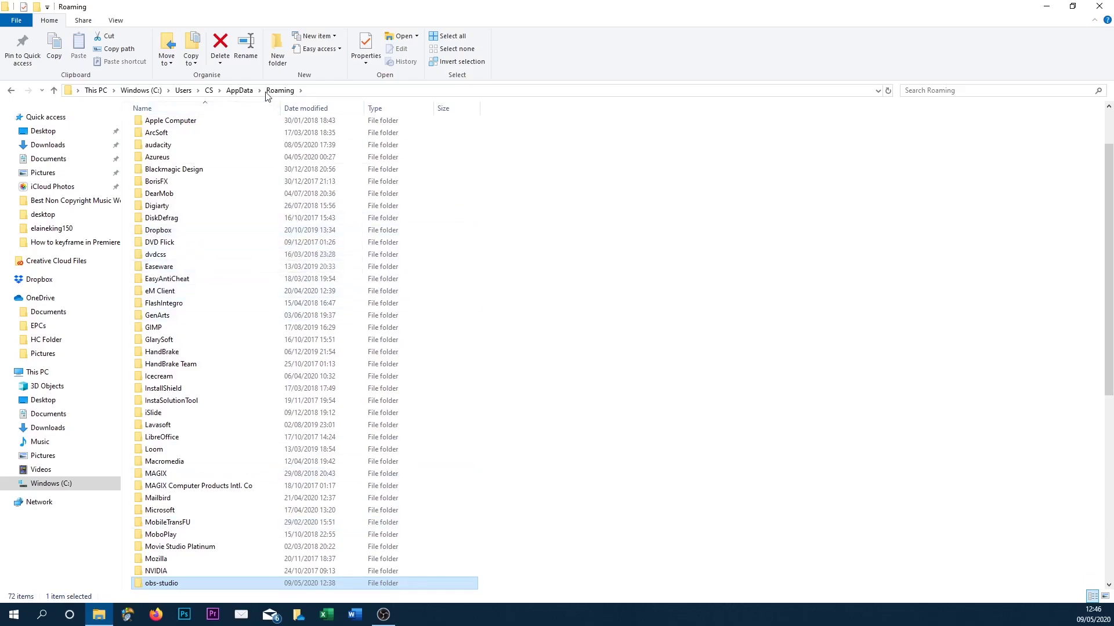
click(239, 90)
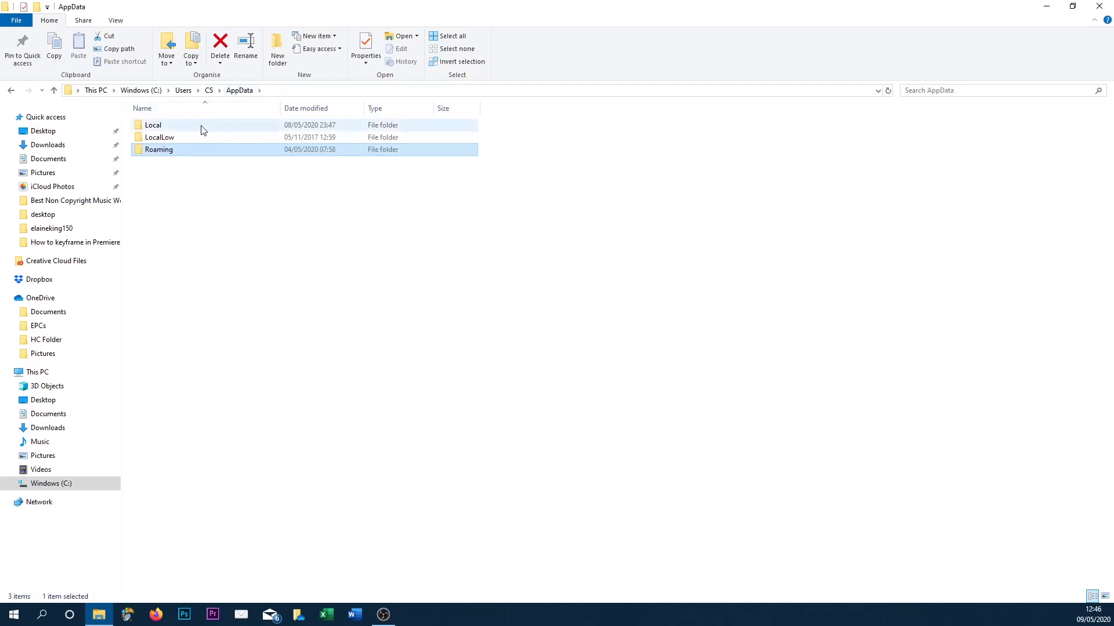
Open the AppData Local\Temp folder
double_click(168, 125)
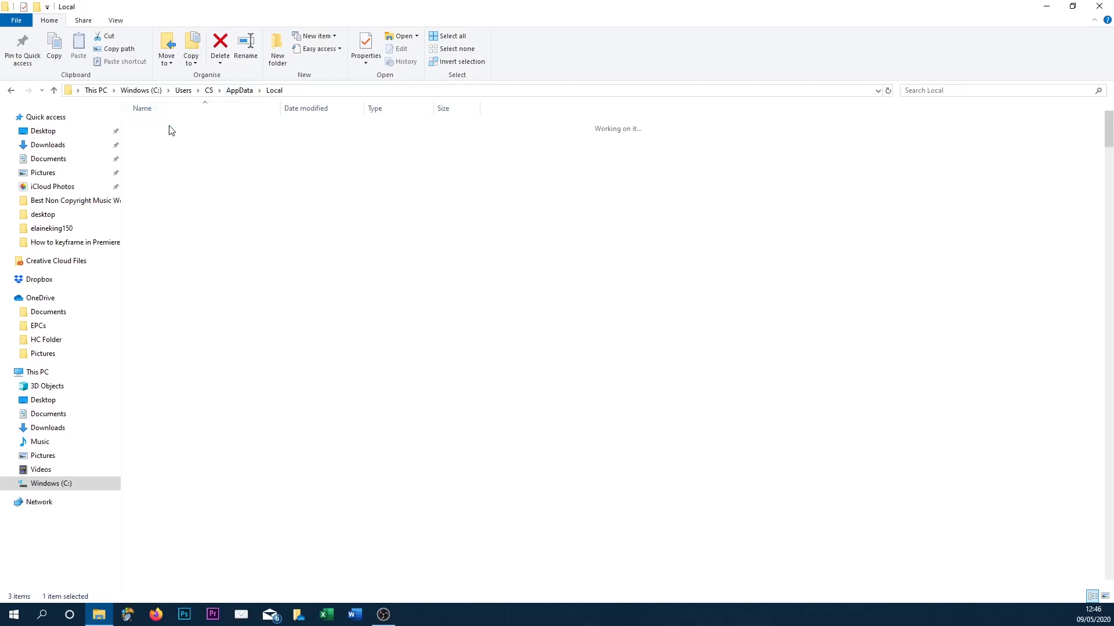
scroll(211, 235, down, 3)
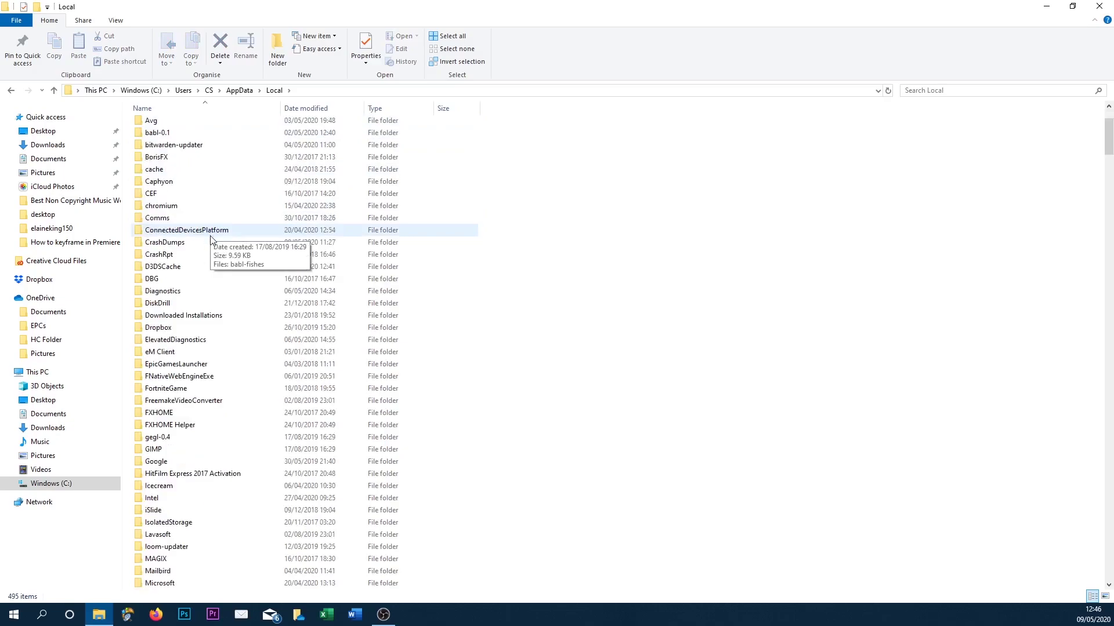
scroll(211, 238, down, 6)
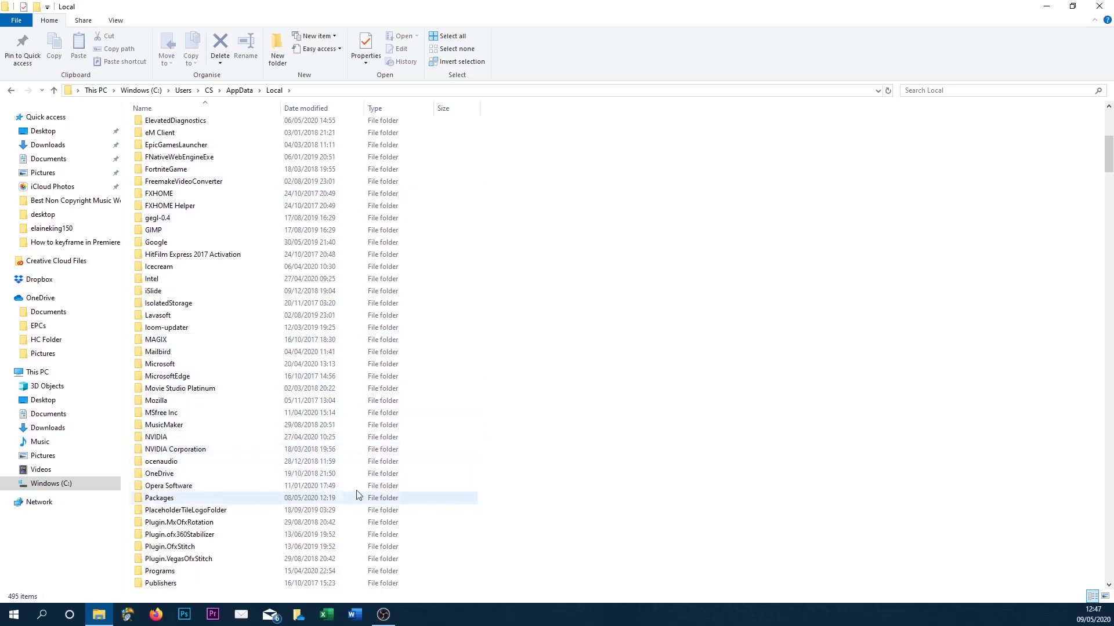
scroll(497, 418, down, 9)
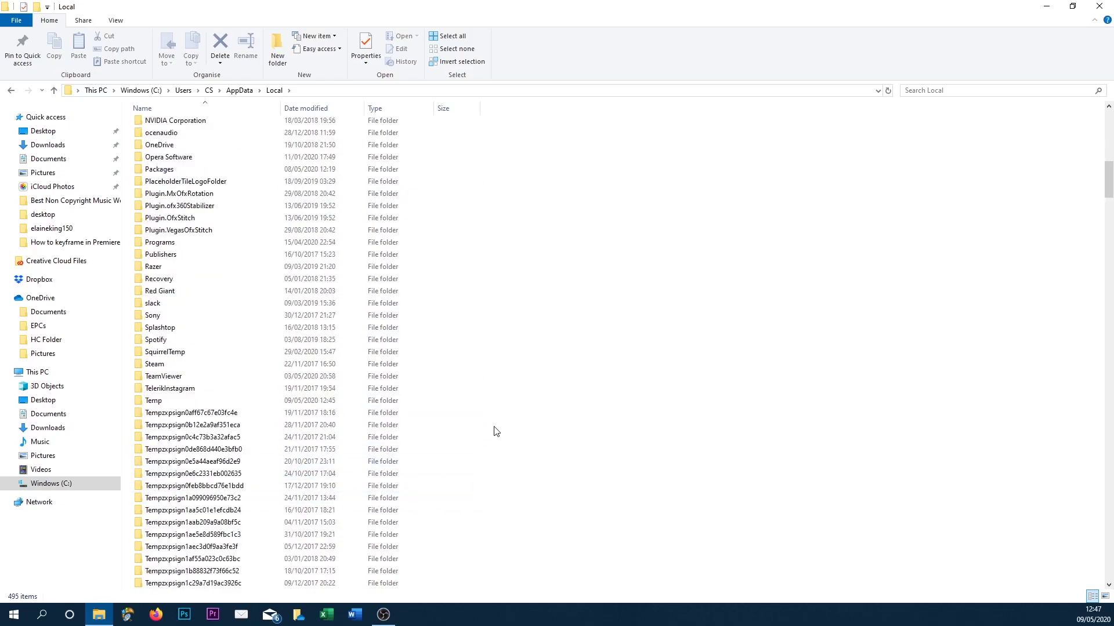
scroll(496, 431, down, 3)
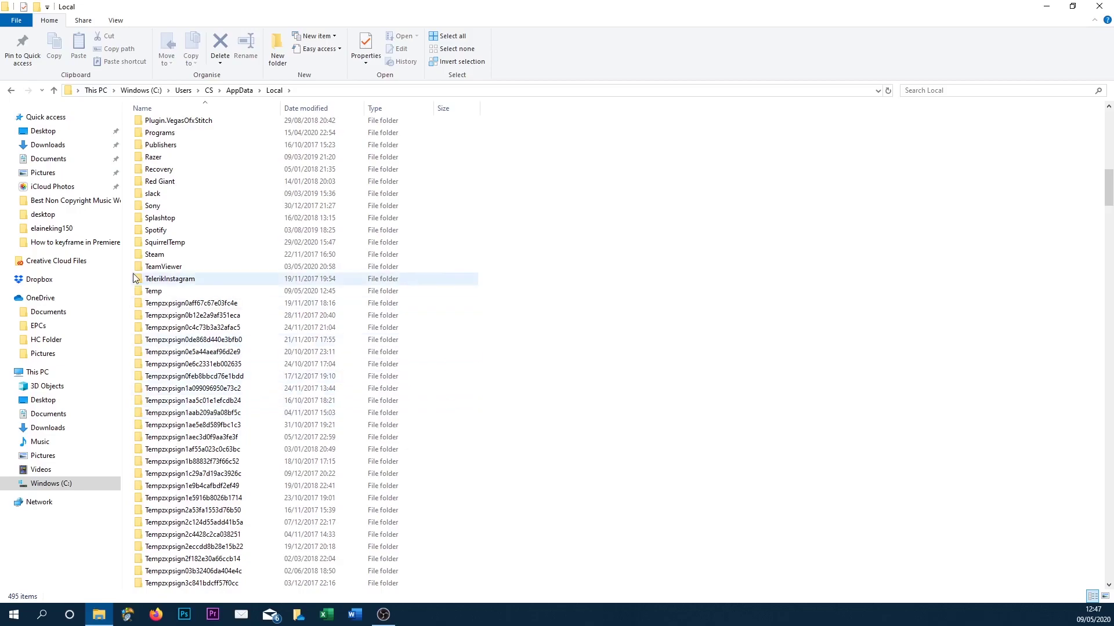
double_click(158, 294)
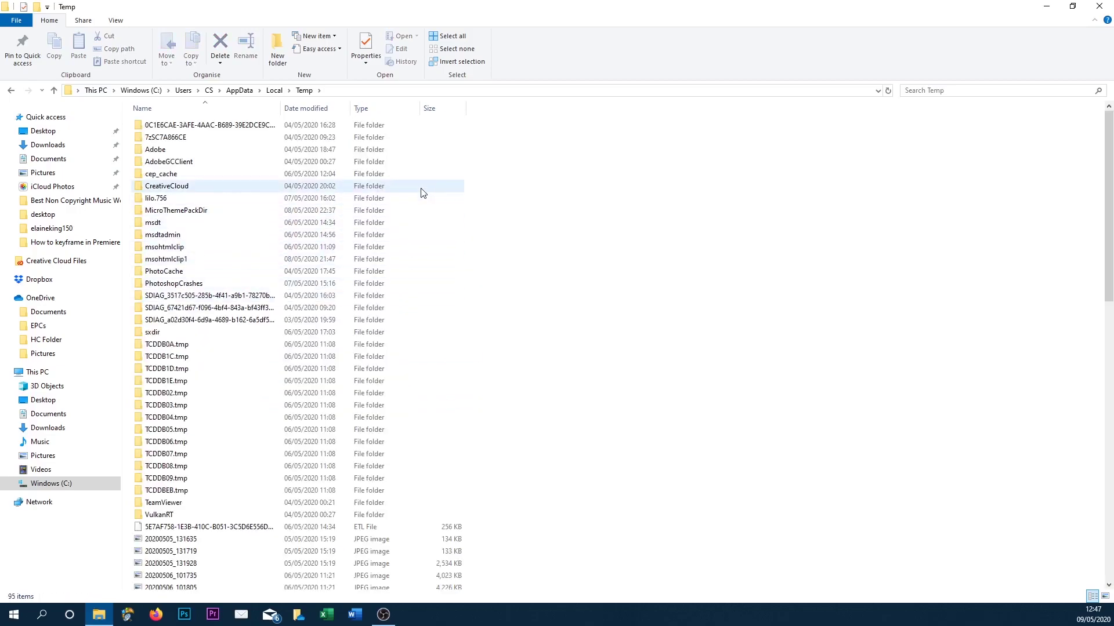
scroll(420, 193, down, 6)
scroll(421, 208, down, 10)
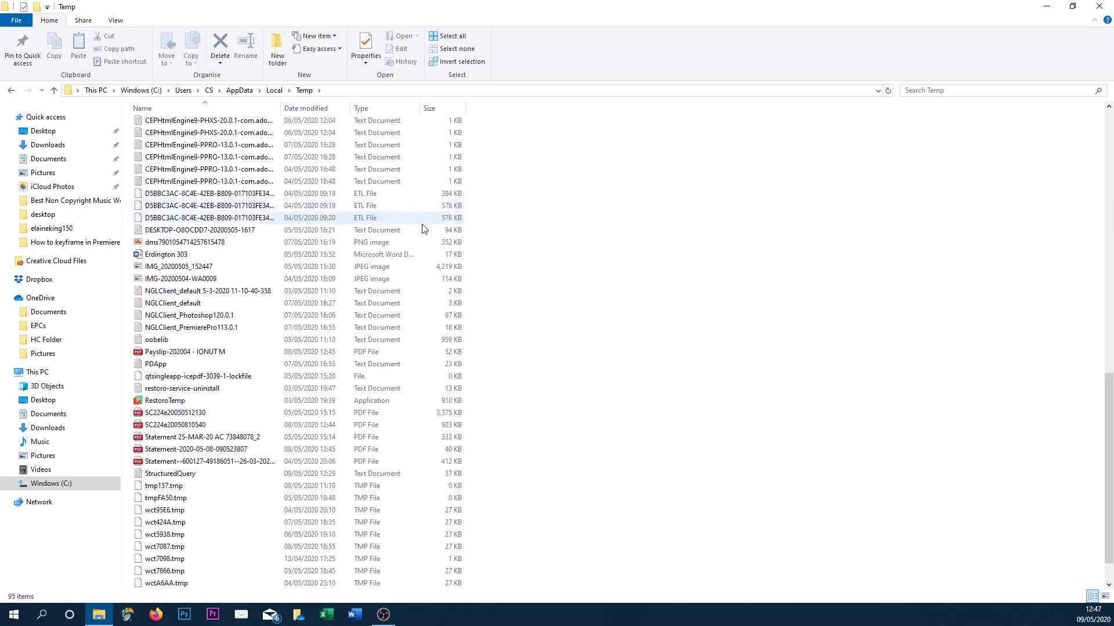
scroll(509, 365, up, 16)
Delete everything in Temp, skipping the in-use files such as aria-debug
key(ctrl+a)
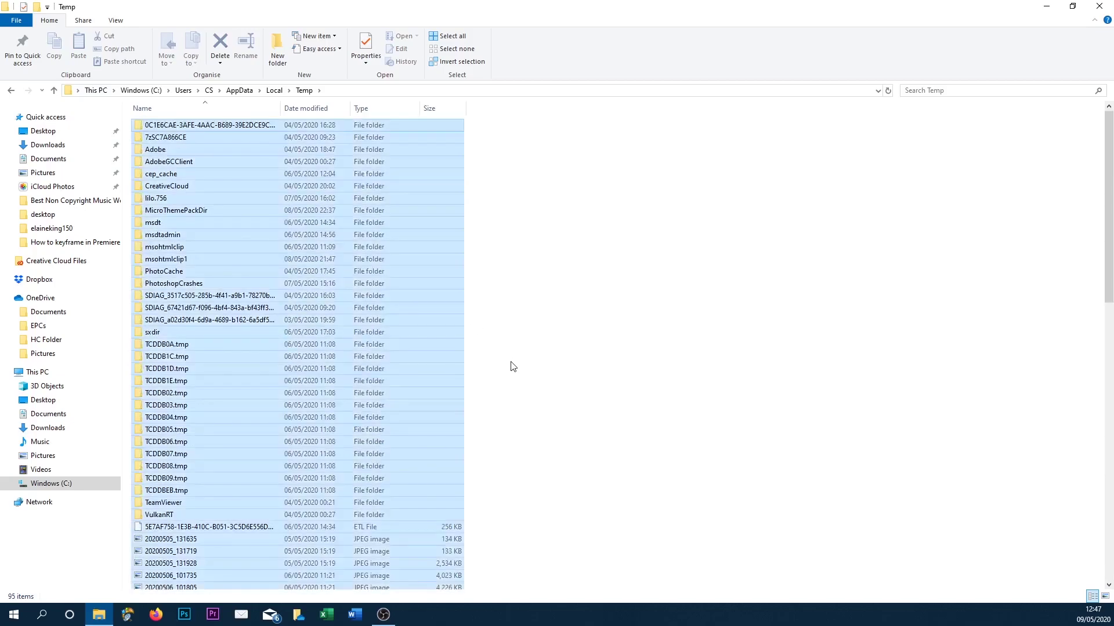
key(Delete)
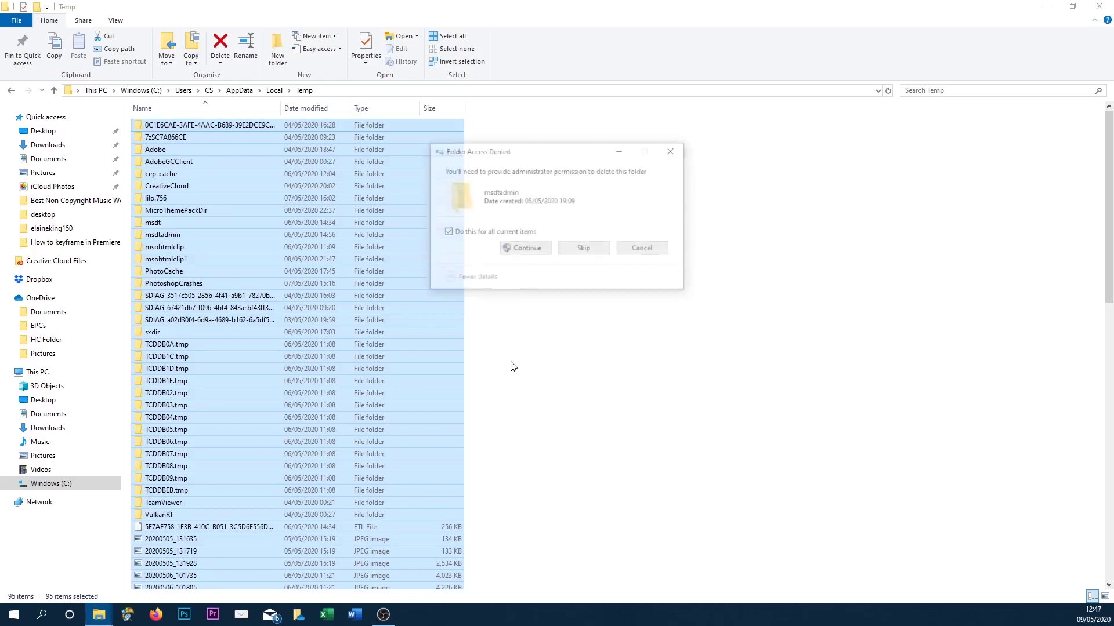
click(521, 251)
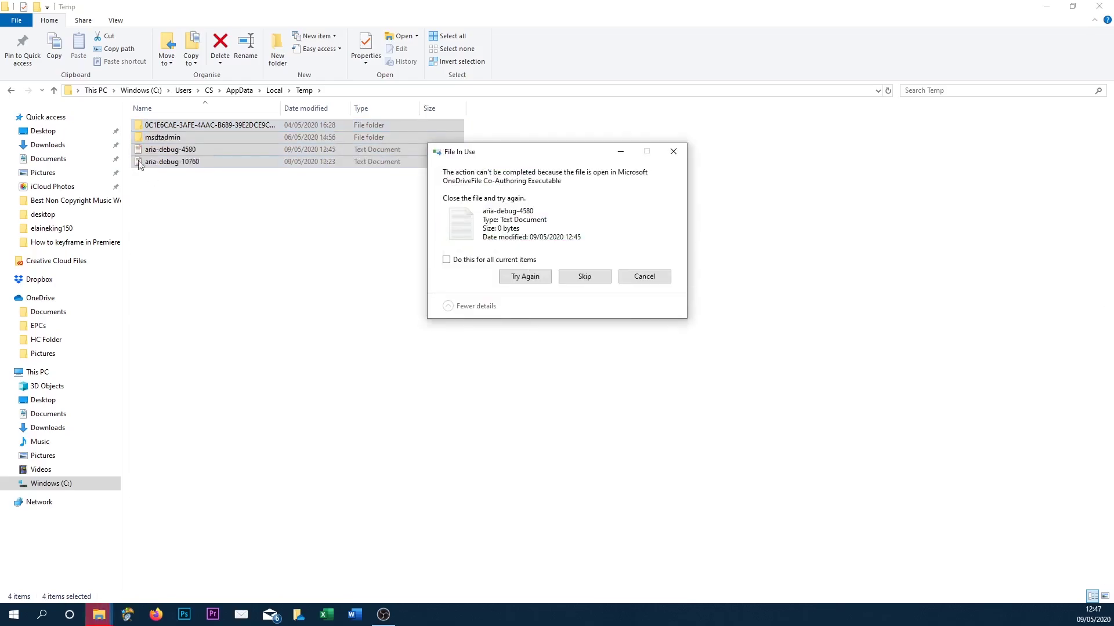
click(515, 277)
click(586, 277)
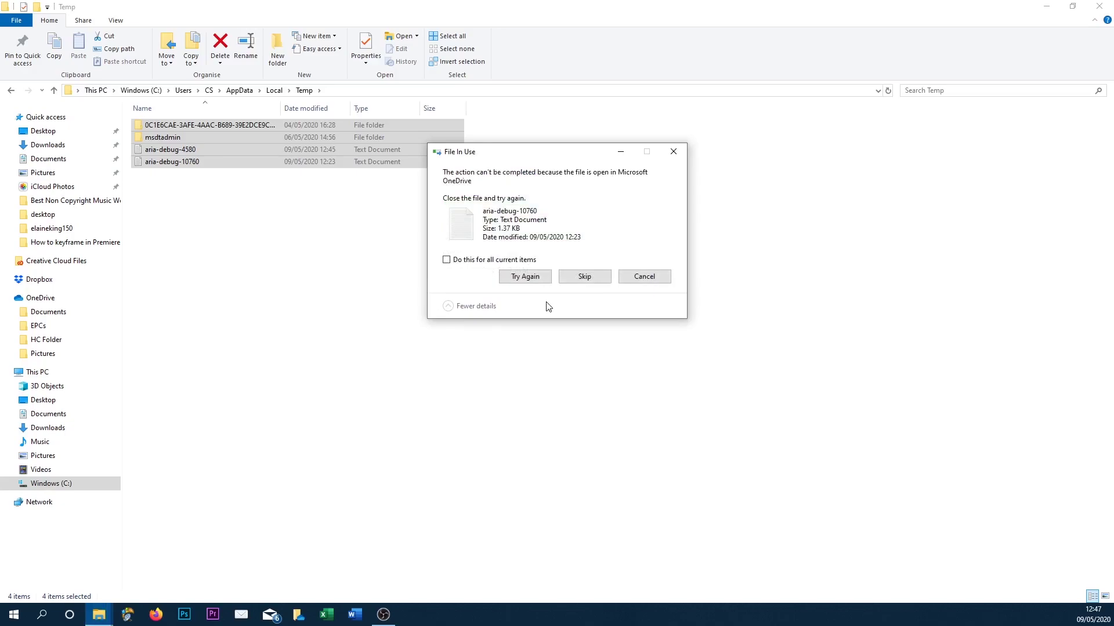
click(631, 283)
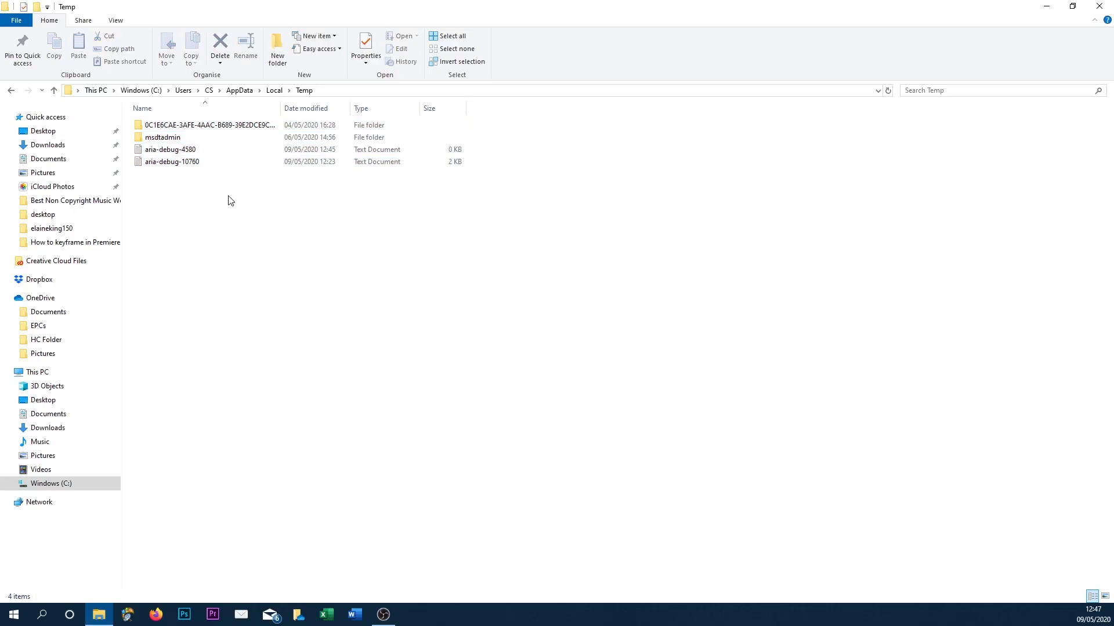
Return to AppData\Roaming, check the obs-studio folder, then go back to the Roaming list
click(275, 91)
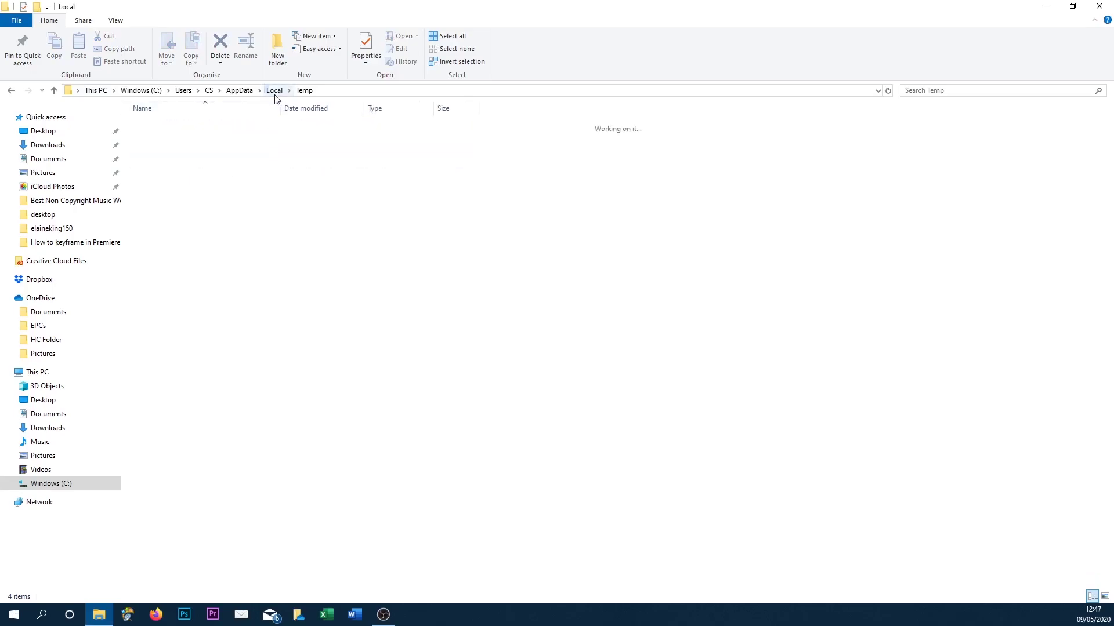
click(246, 92)
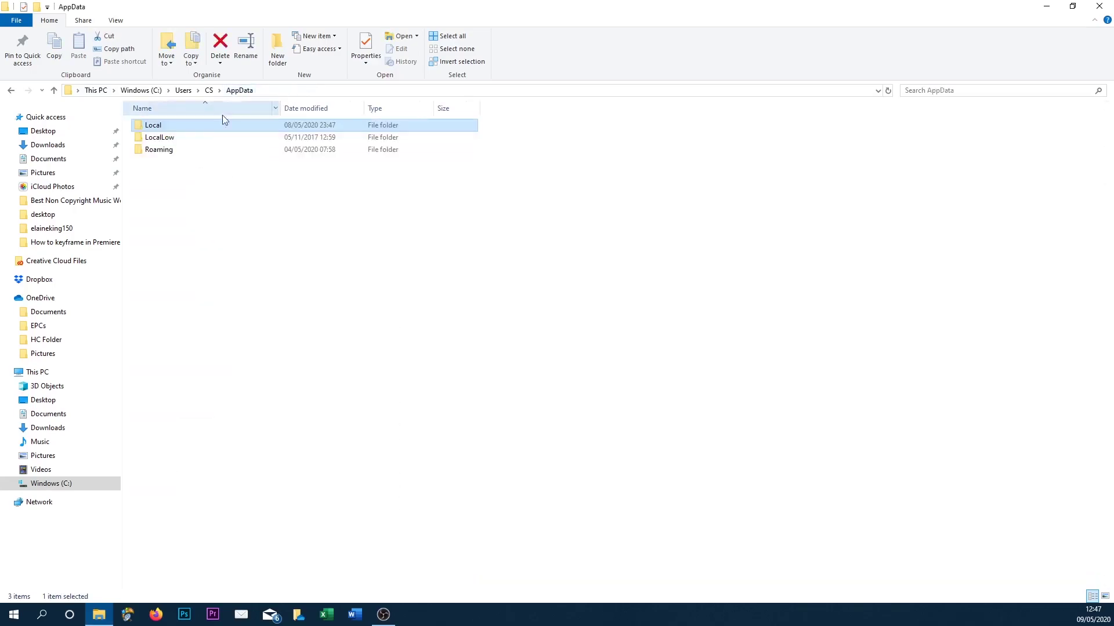
double_click(159, 152)
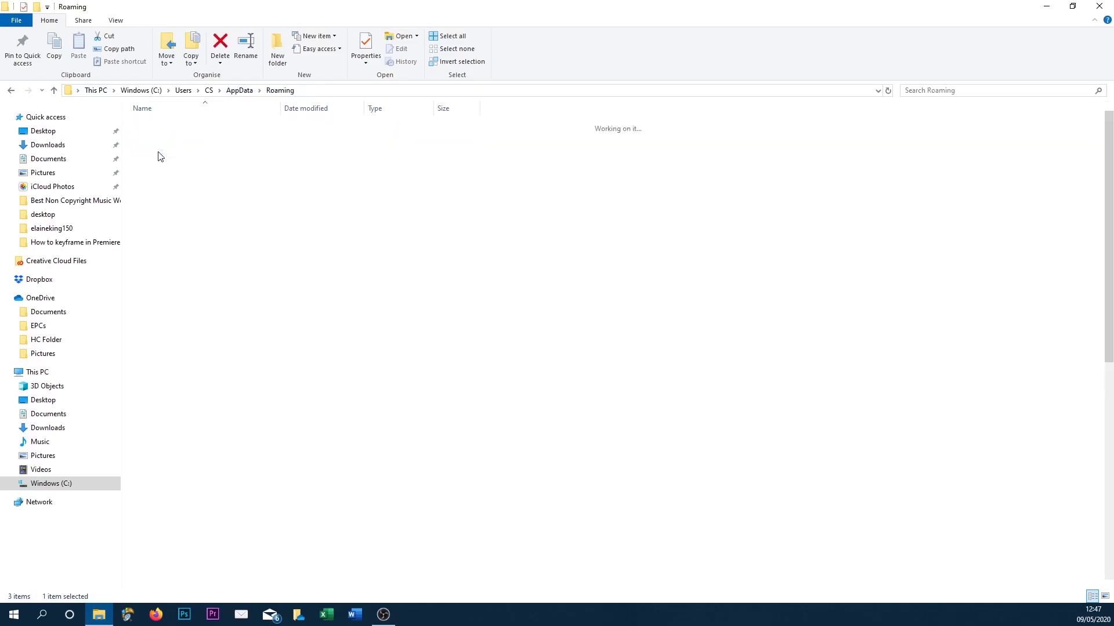
scroll(224, 345, down, 3)
scroll(226, 346, down, 8)
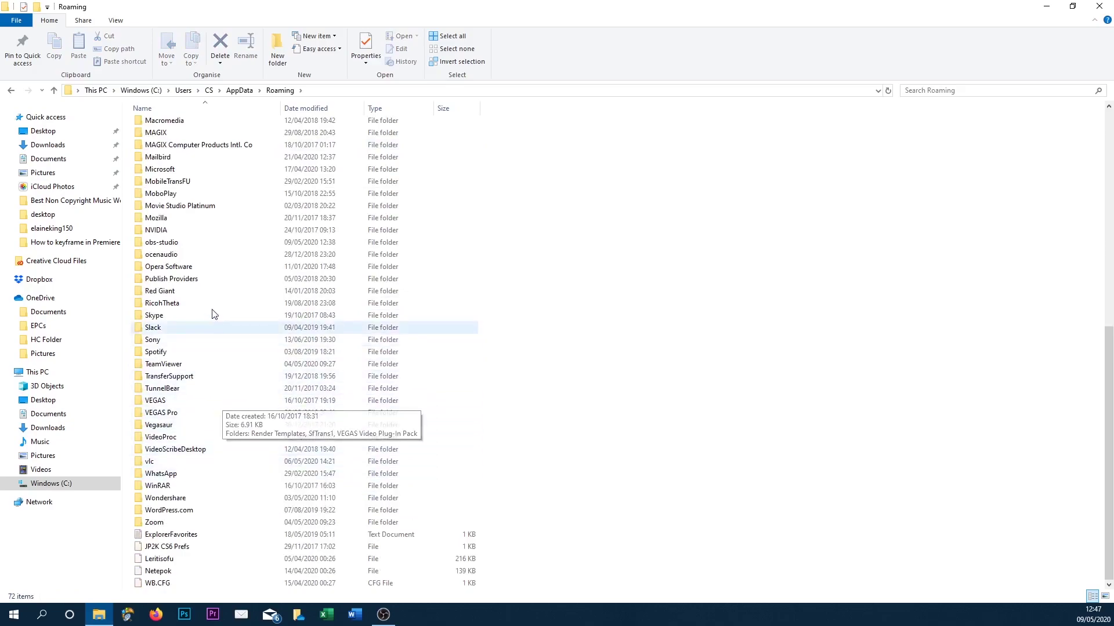
double_click(165, 243)
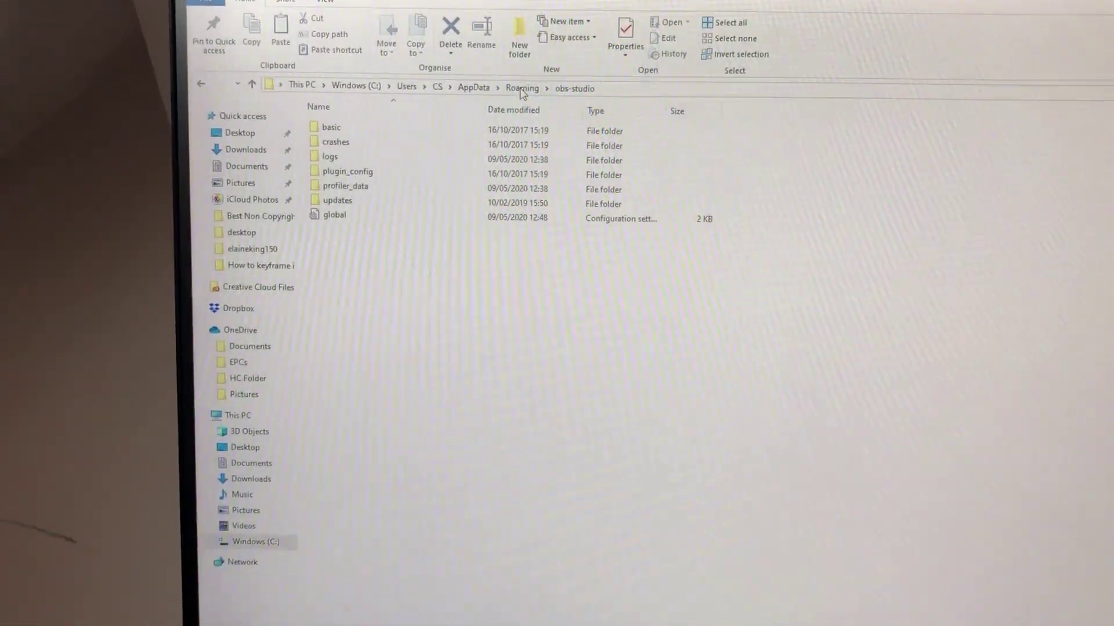
click(510, 143)
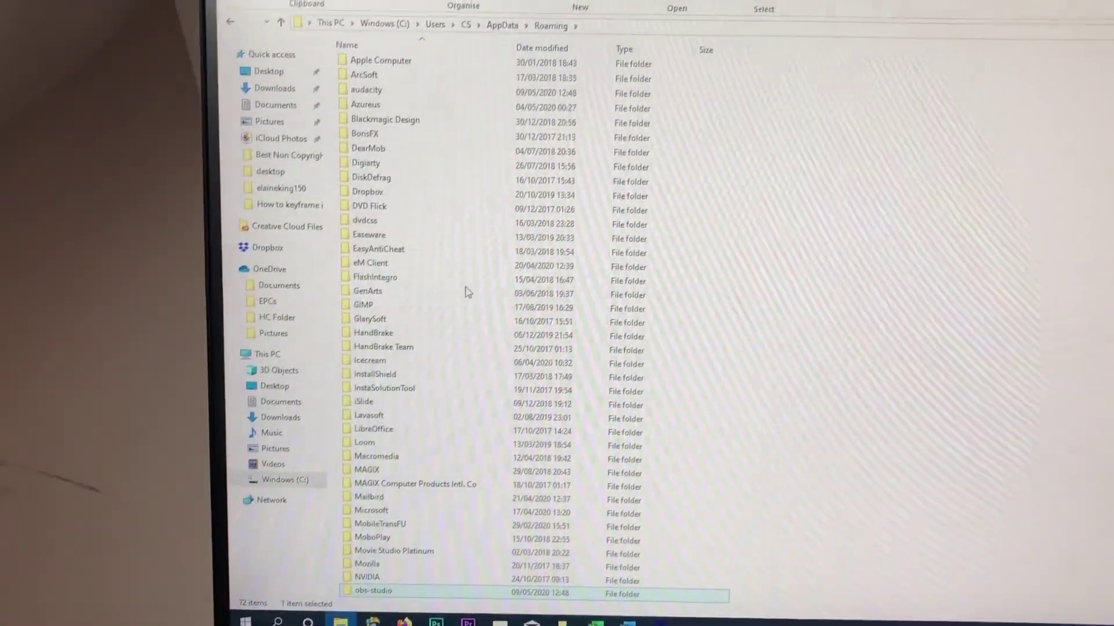
scroll(440, 348, down, 3)
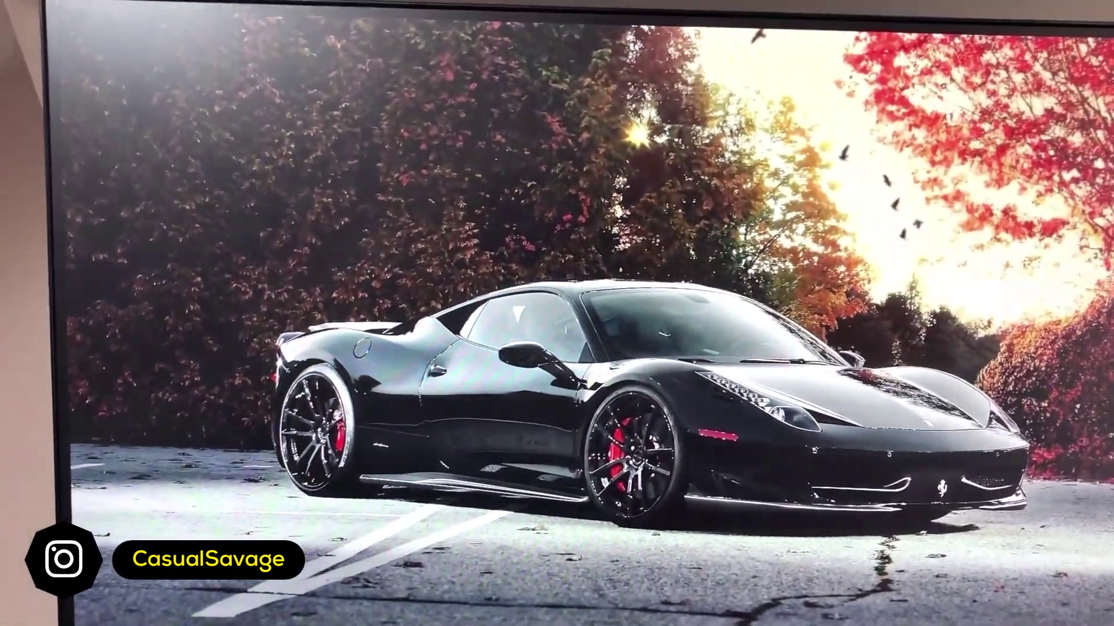
Relaunch OBS Studio (64bit) from Start and add a new Display Capture source with default settings
key(super)
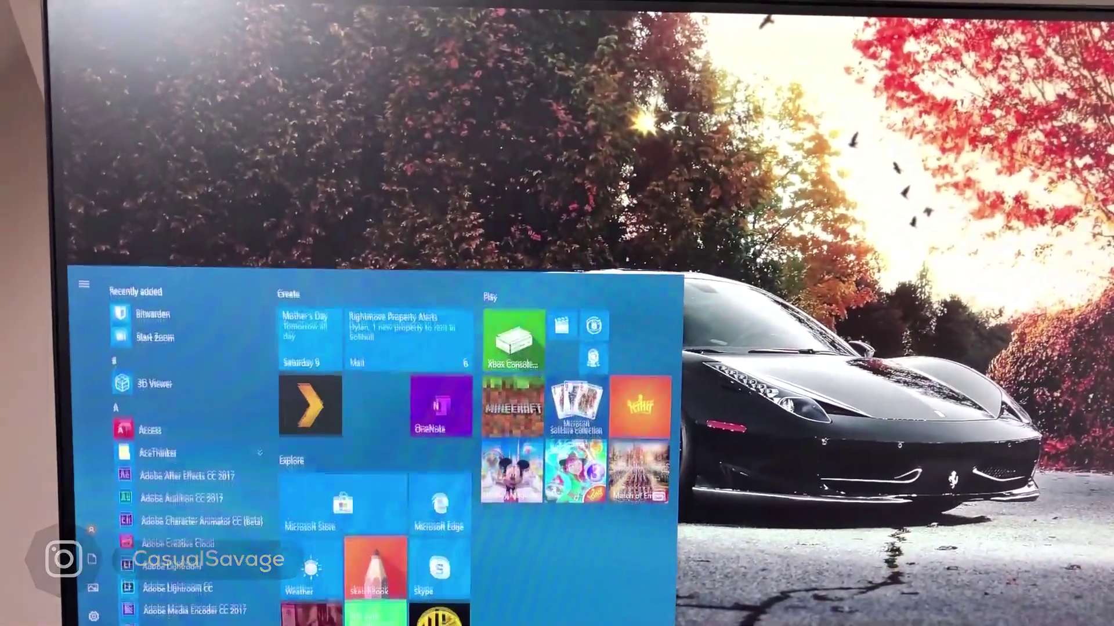
text(obs)
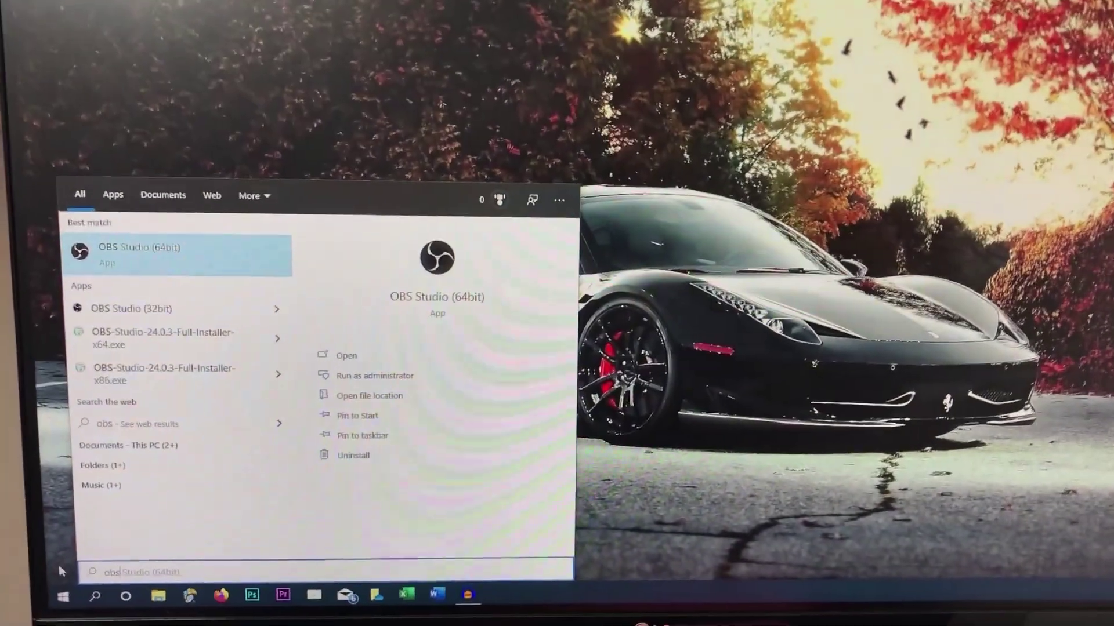
click(235, 250)
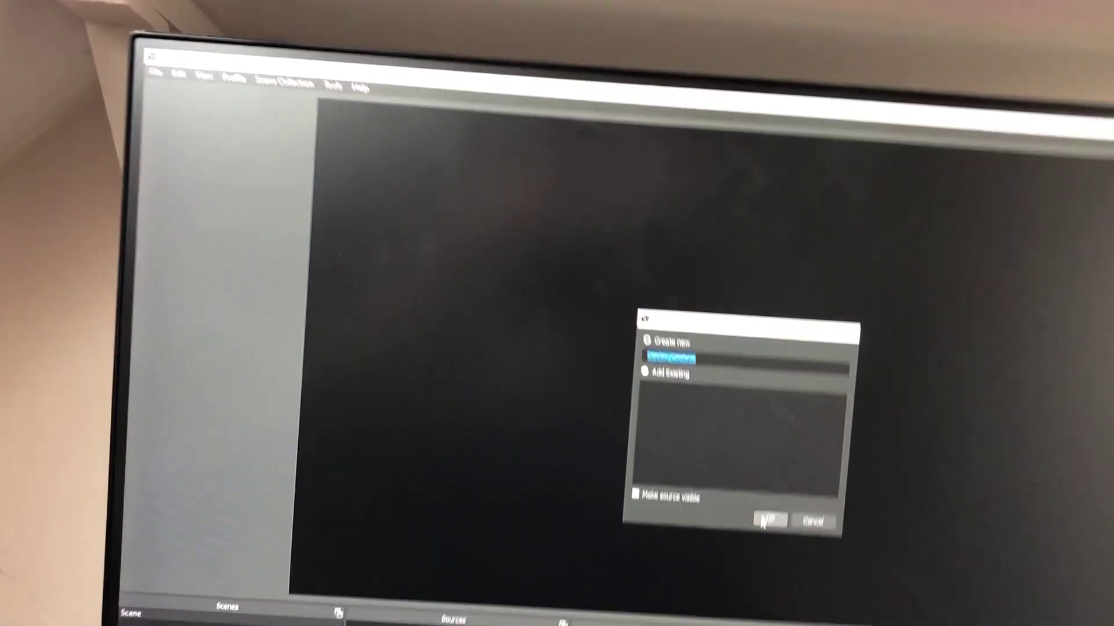
click(763, 522)
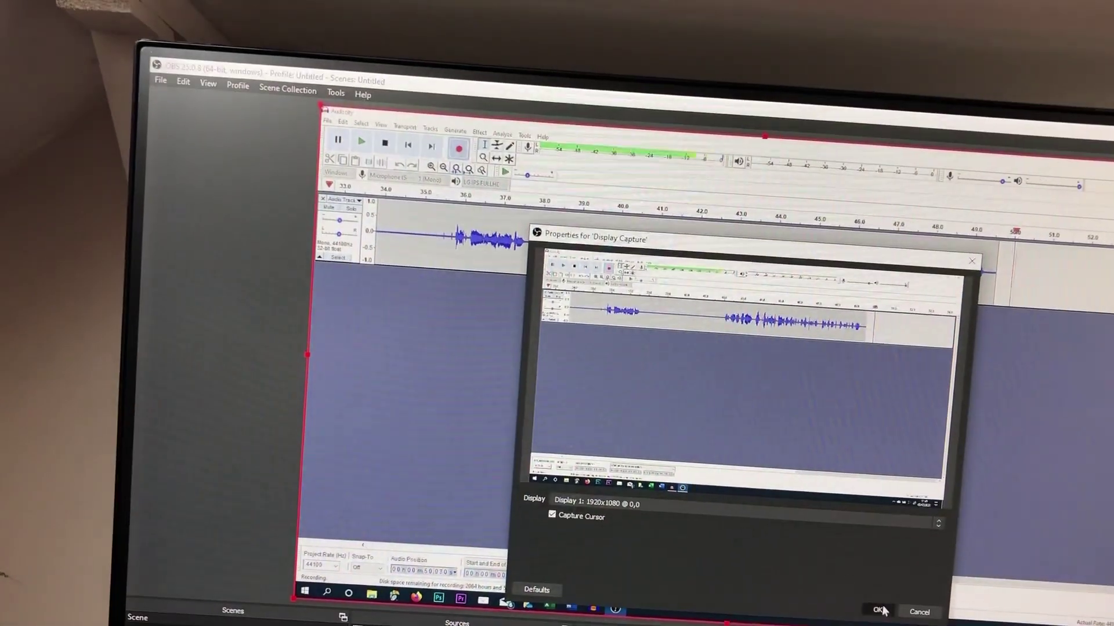
click(870, 574)
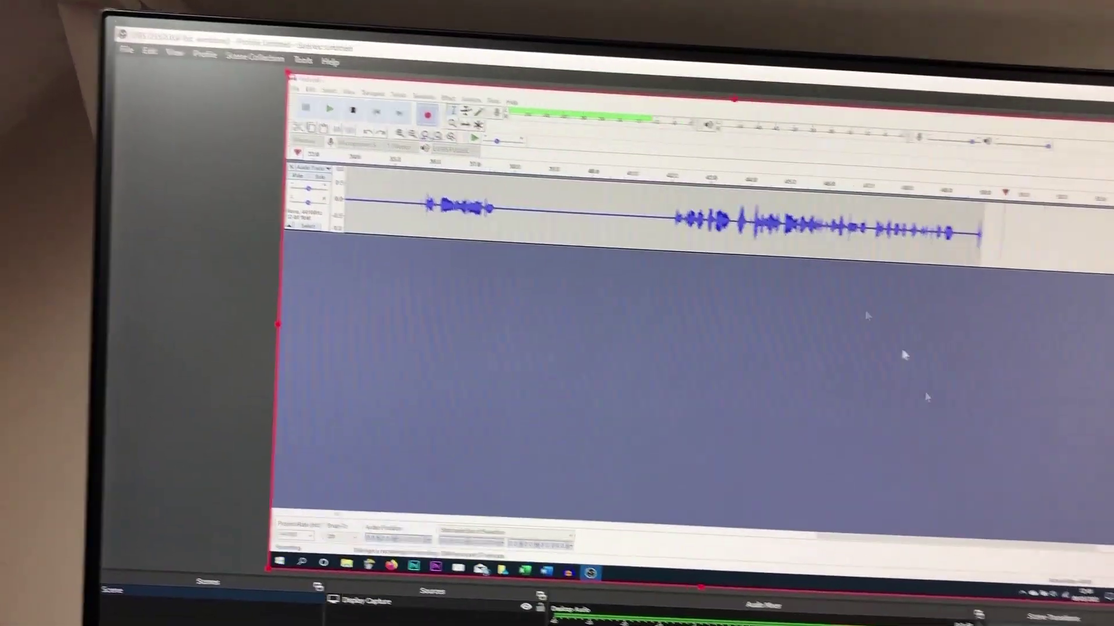